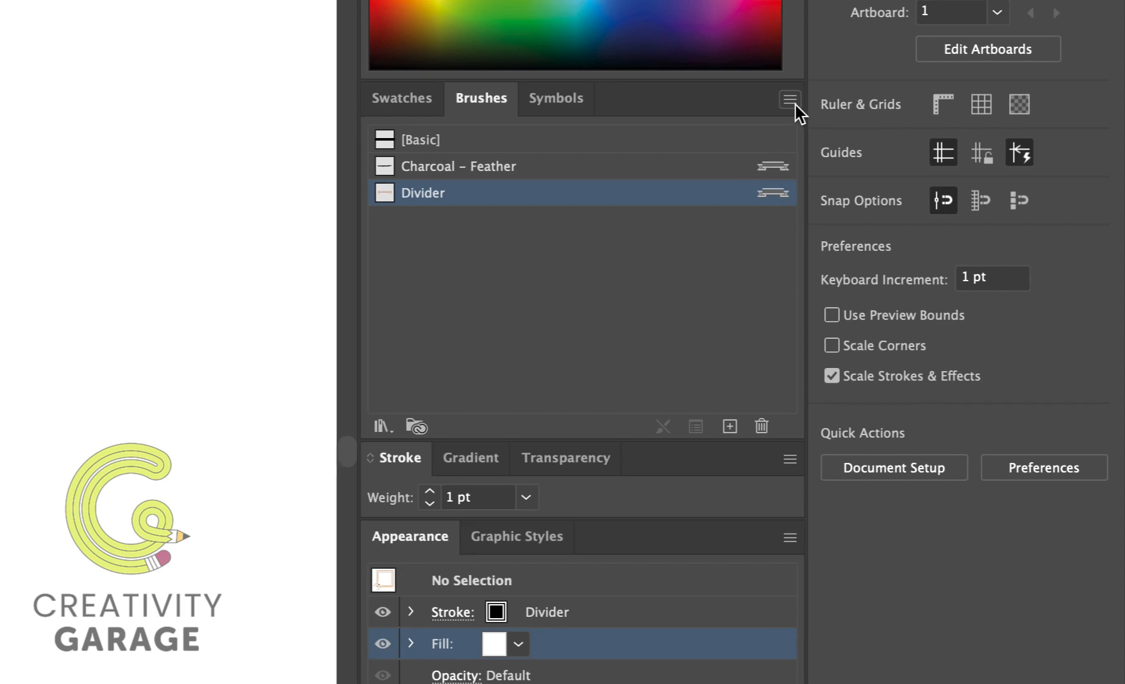
Paint a nearly horizontal stroke about 146 pt long with the Divider art brush in the upper left of the artboard
left_click(956, 198)
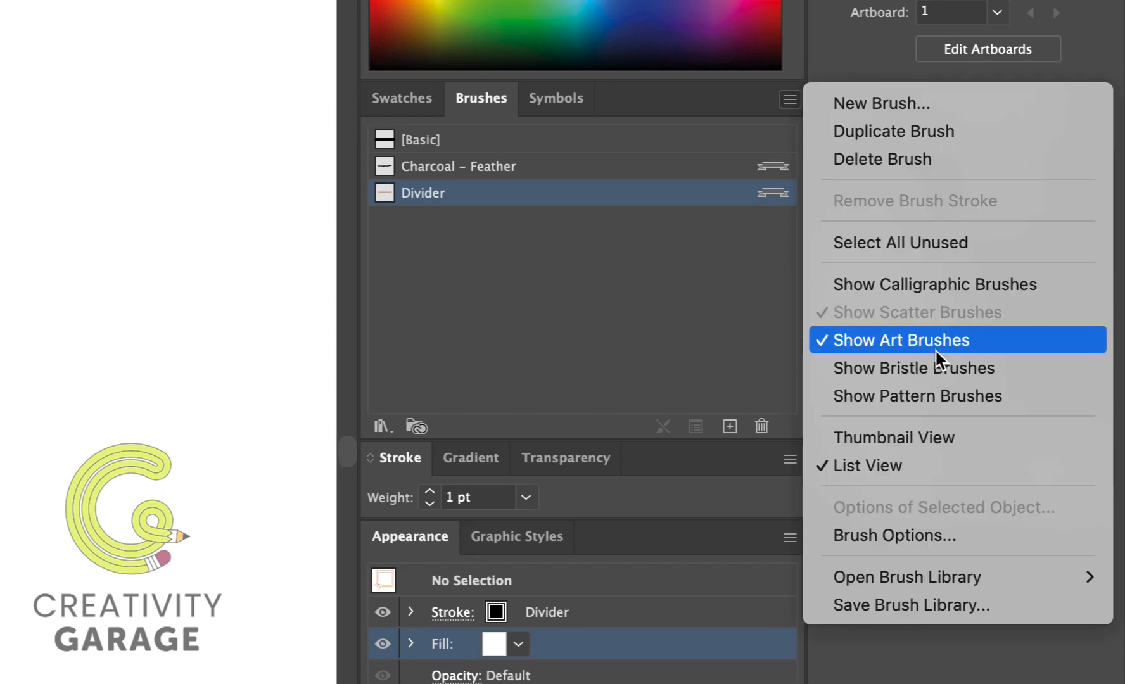
left_click(702, 328)
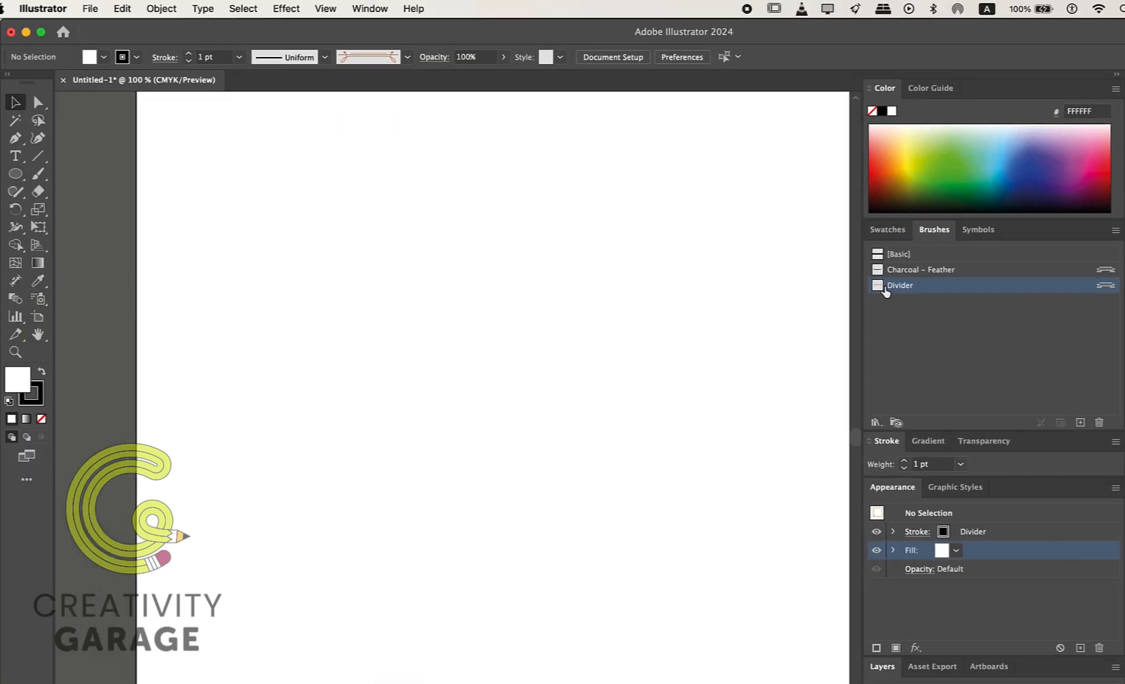
left_click(39, 175)
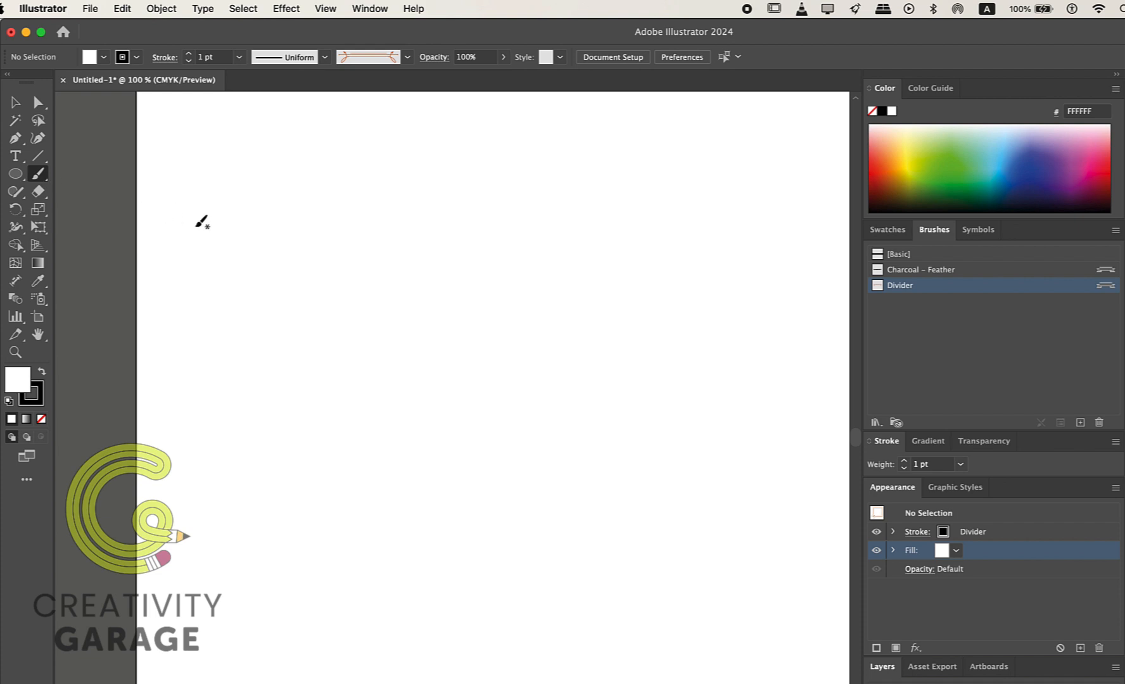
left_click_drag(232, 230, 431, 226)
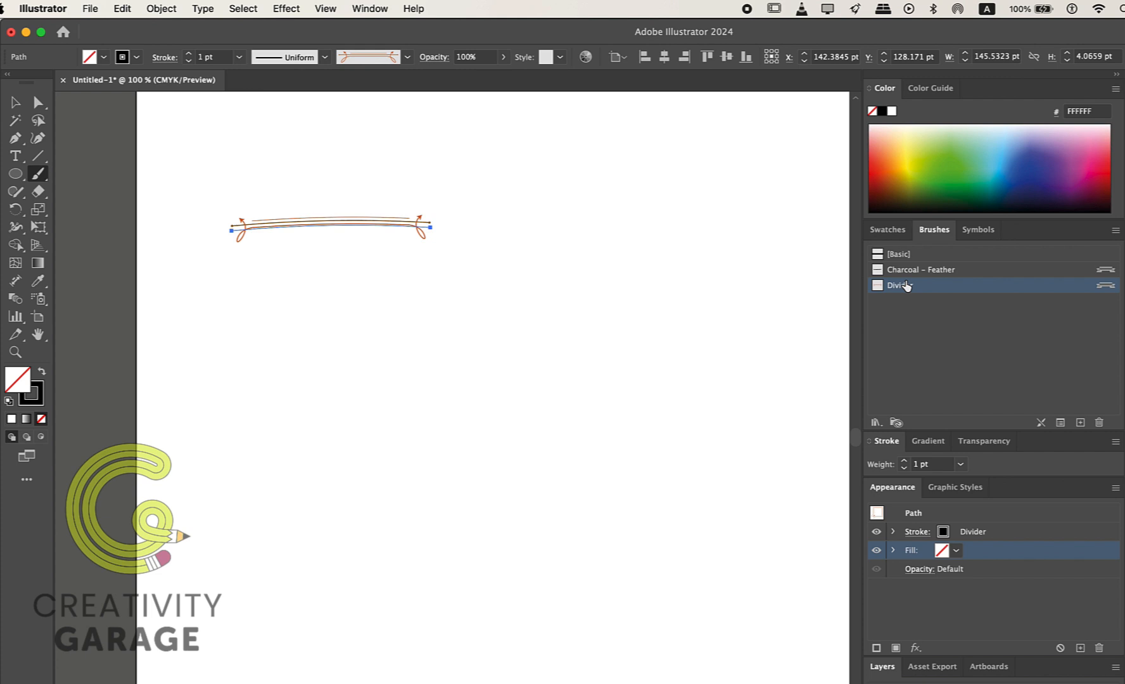
Try the Charcoal – Feather brush on the painted stroke, and reset the stroke to the Basic brush
left_click(888, 273)
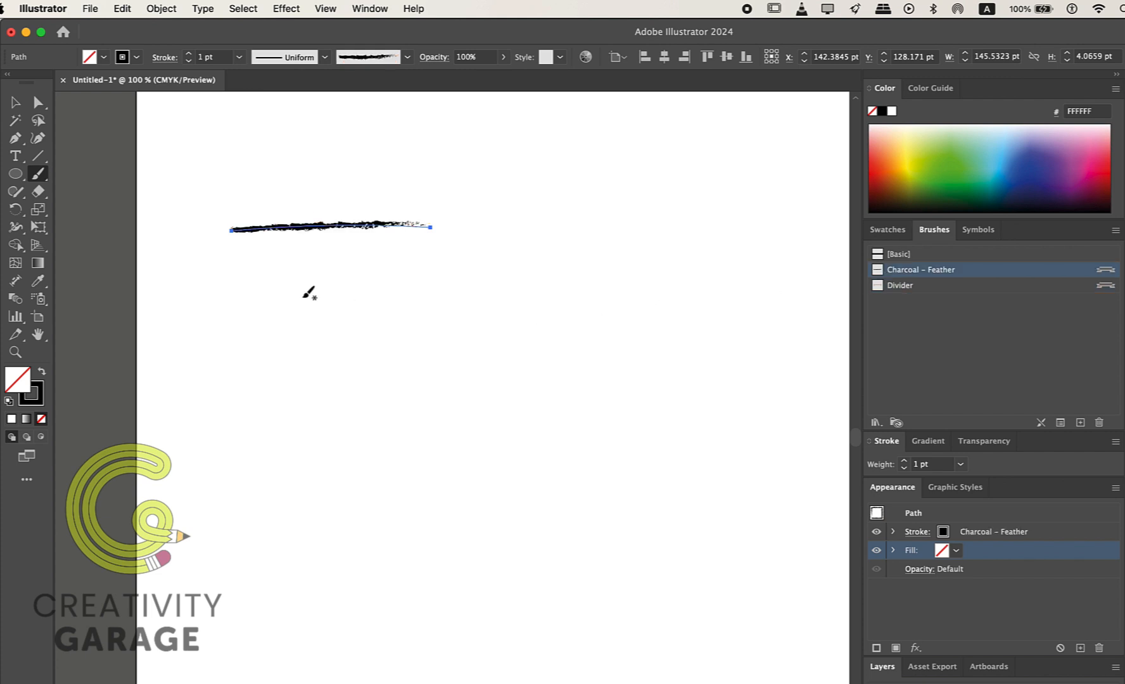
left_click(877, 256)
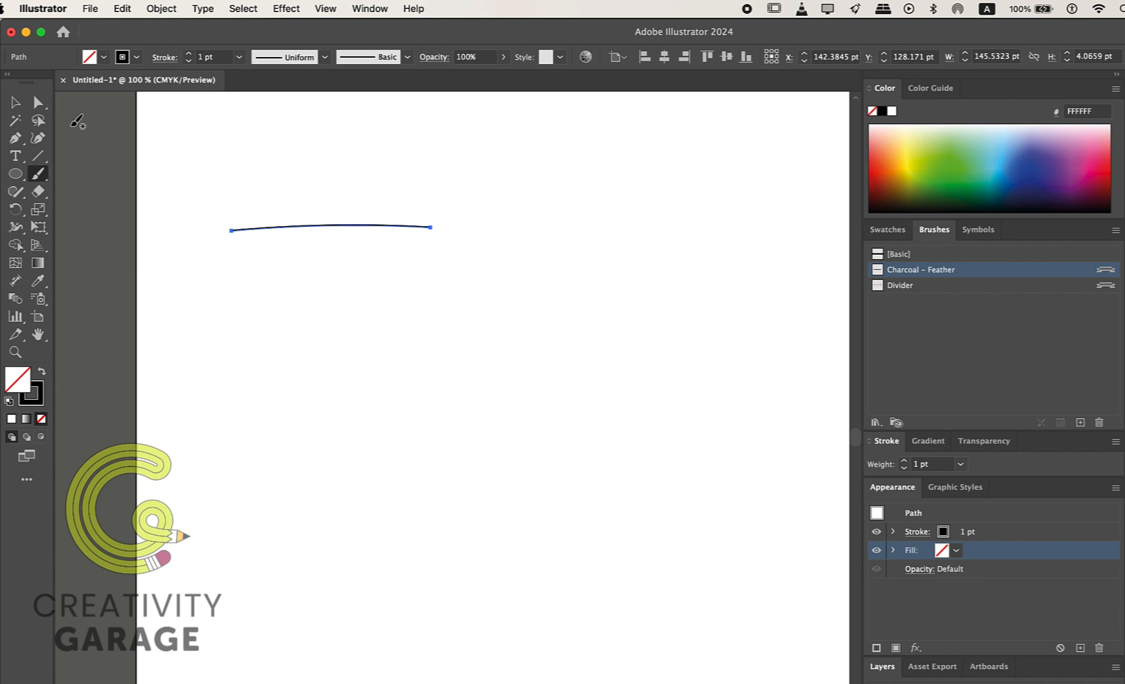
left_click(15, 102)
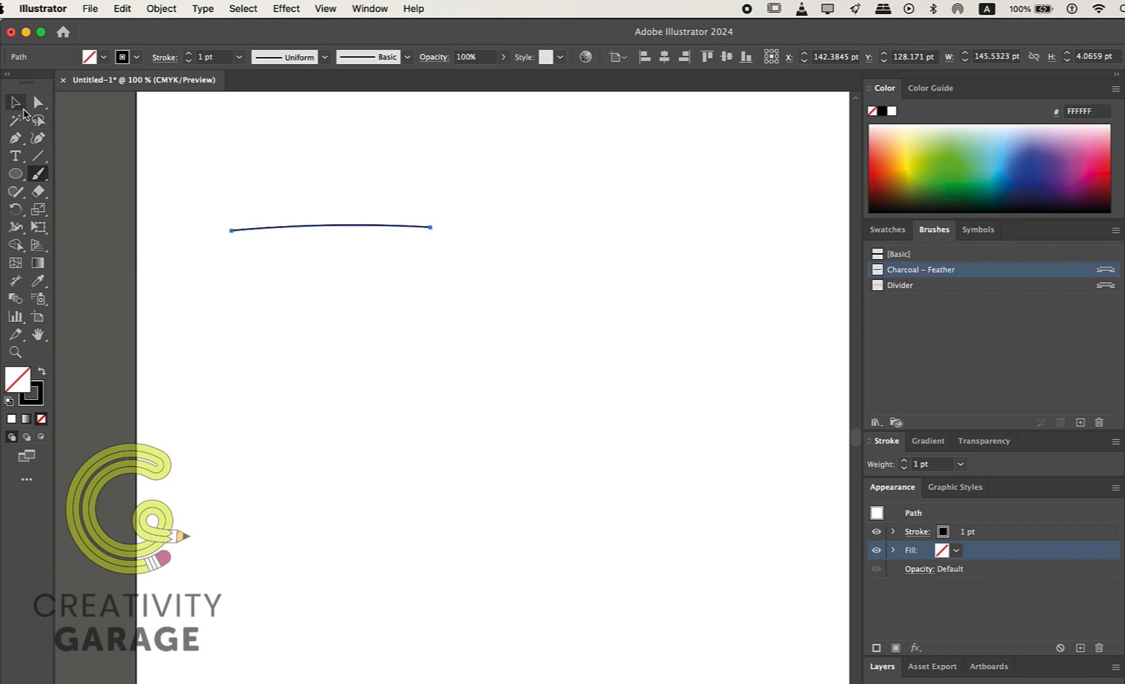
Open the Artistic_Watercolor brush library and apply its Watercolor – Thick brush to the selected stroke
left_click(875, 422)
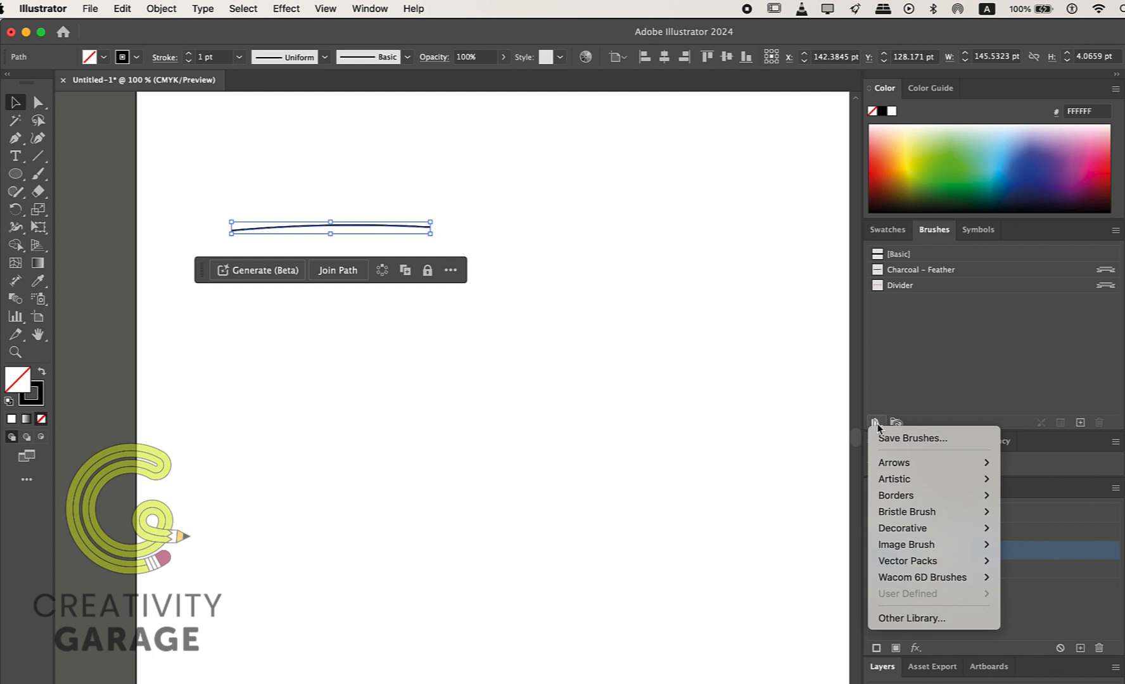
mouse_move(929, 487)
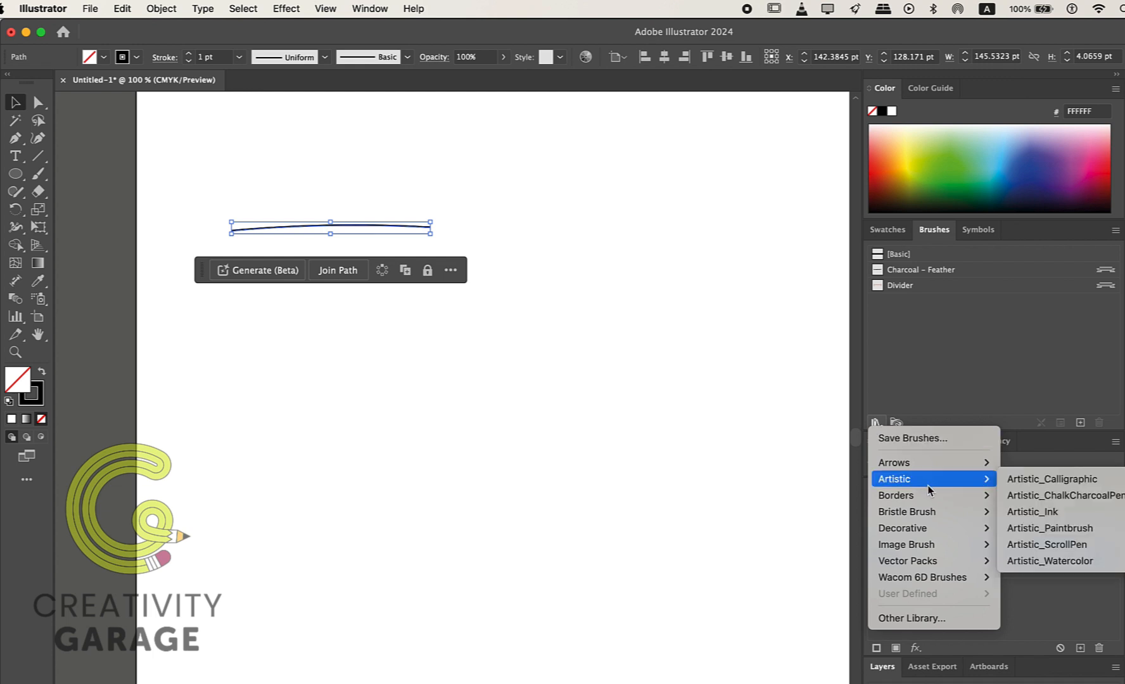
left_click(1071, 562)
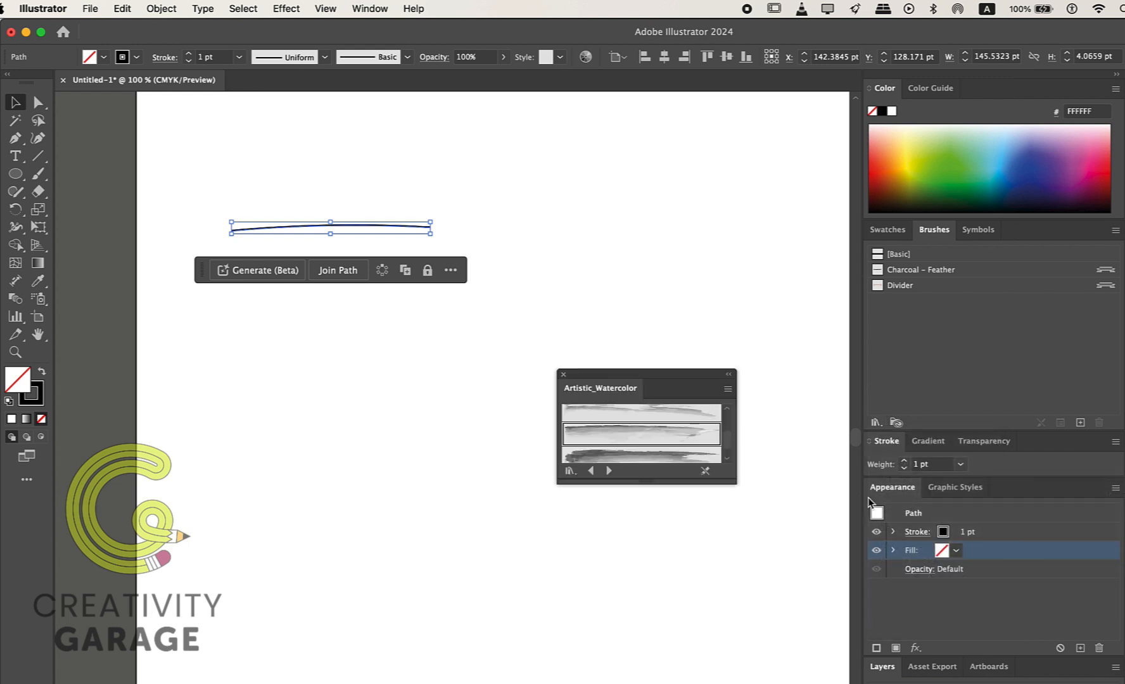
scroll(692, 439, "down", 3)
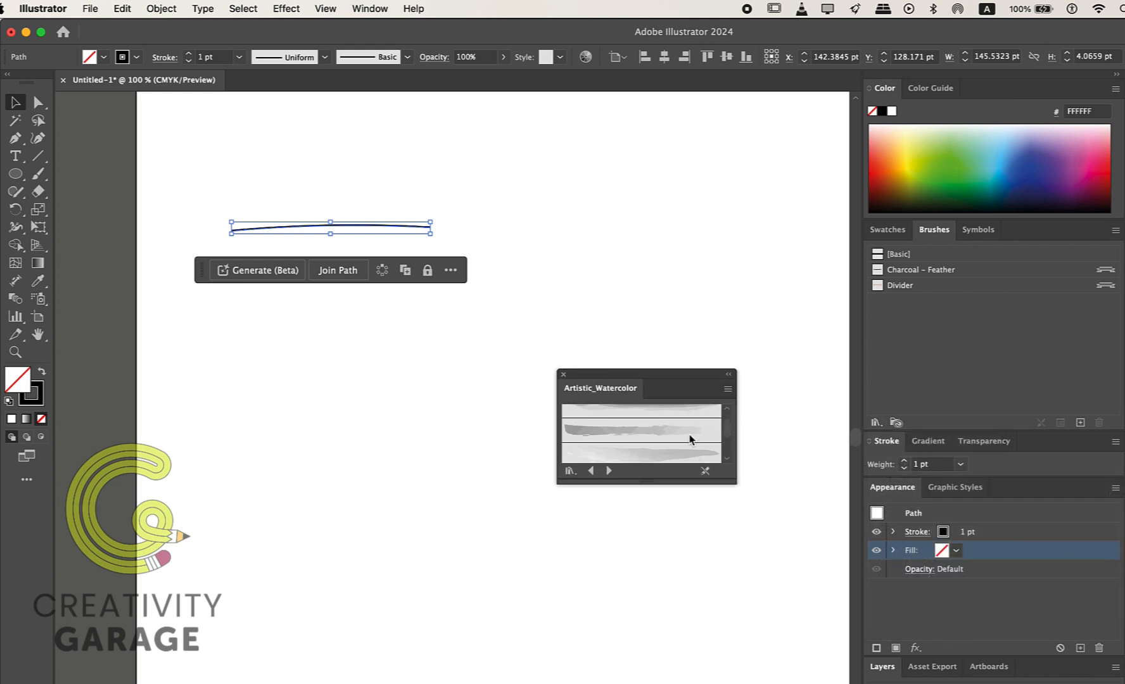
scroll(691, 439, "down", 2)
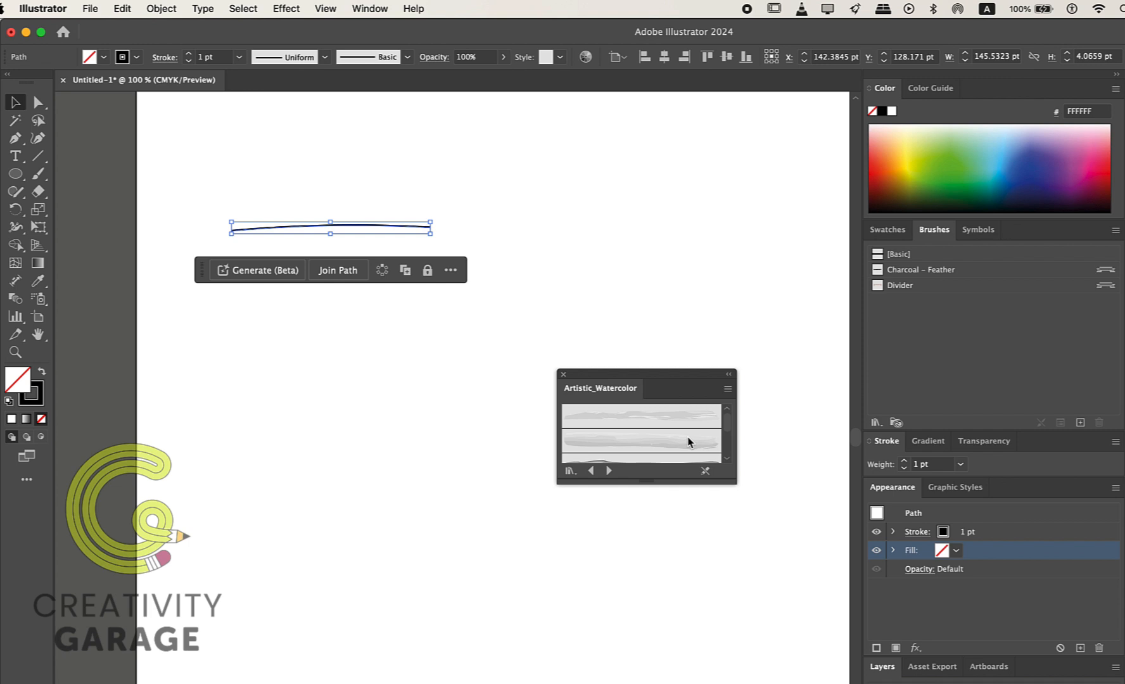
scroll(689, 442, "down", 2)
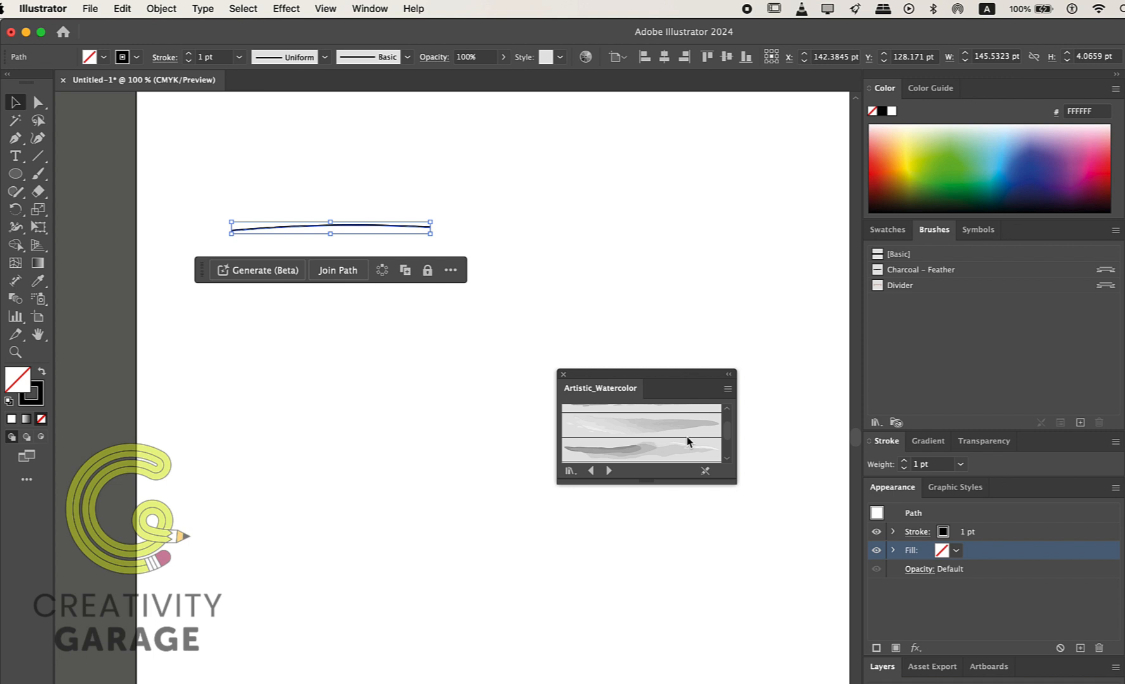
left_click(678, 431)
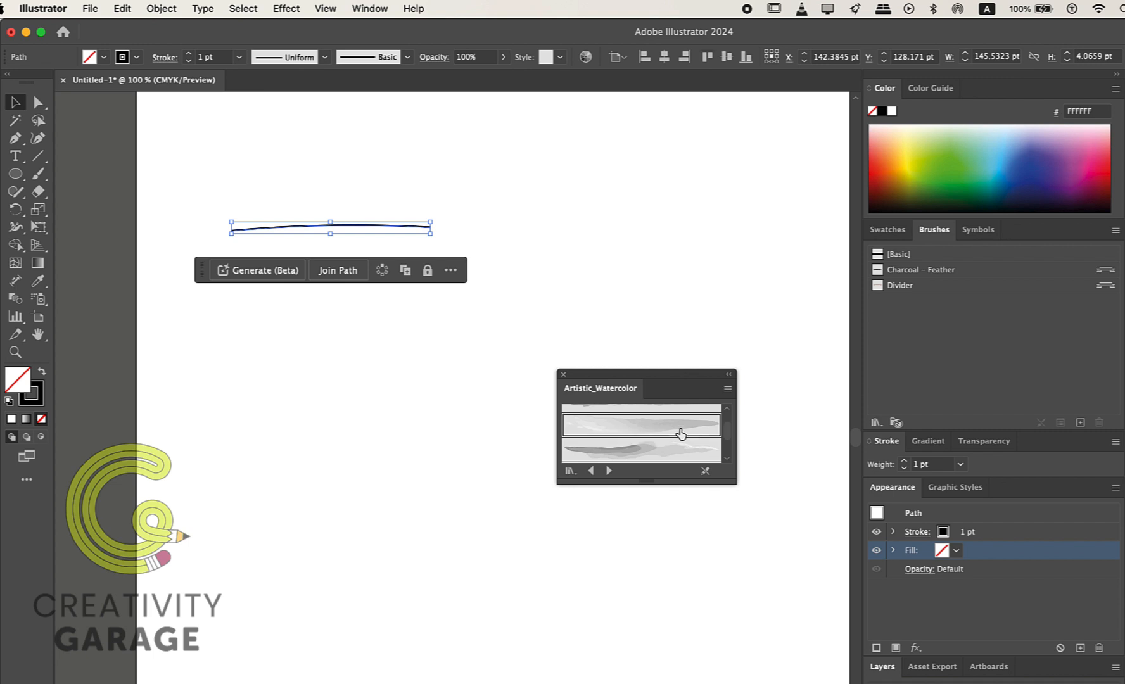
left_click(957, 326)
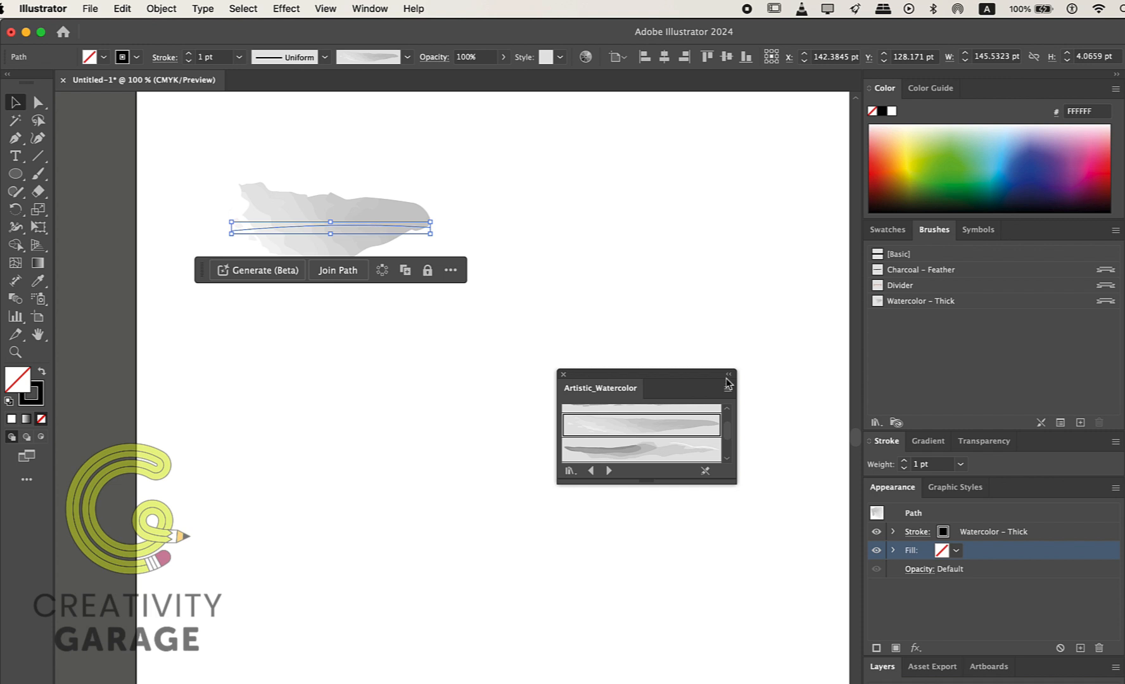
Close the Artistic_Watercolor library and delete the watercolor stroke from the artboard
left_click(563, 374)
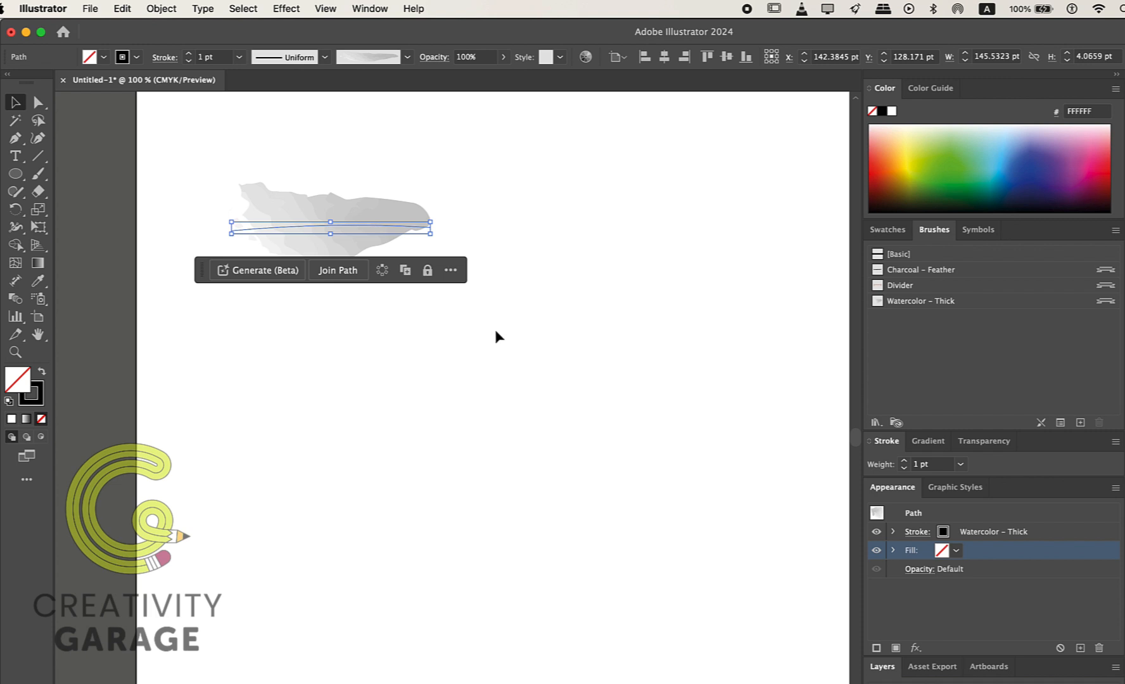
left_click(496, 332)
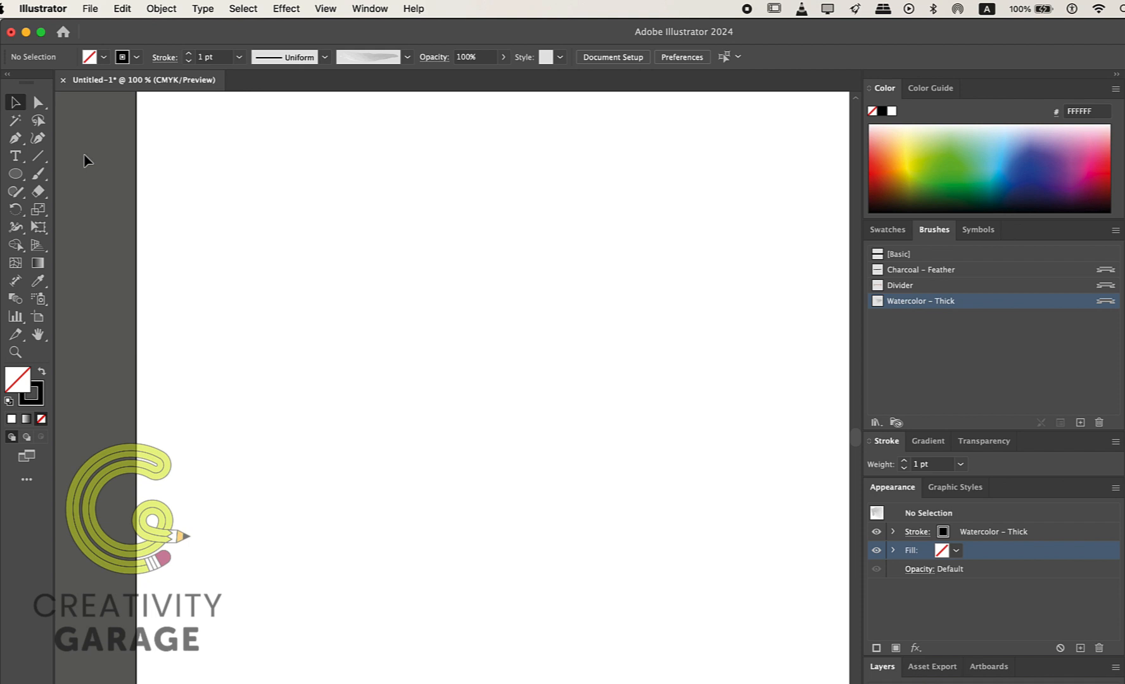
Draw a long vertical straight line down the middle of the artboard with the Line Segment tool as a stem
left_click(37, 157)
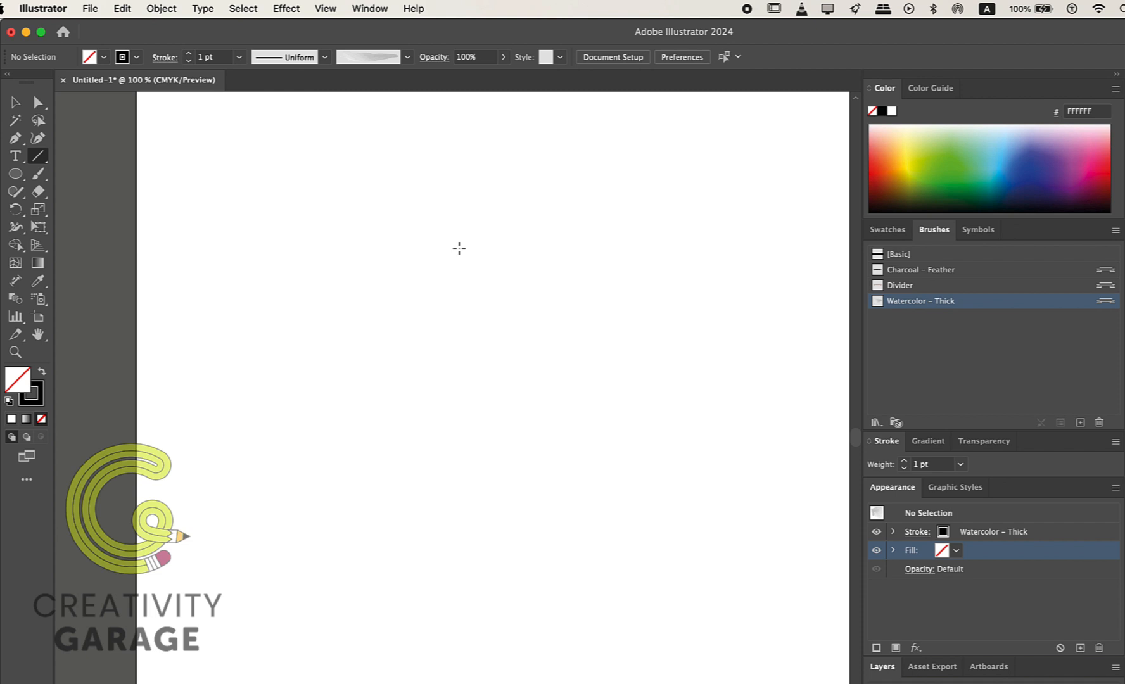
mouse_move(459, 247)
left_mouse_down()
mouse_move(485, 330)
mouse_move(521, 615)
left_mouse_up()
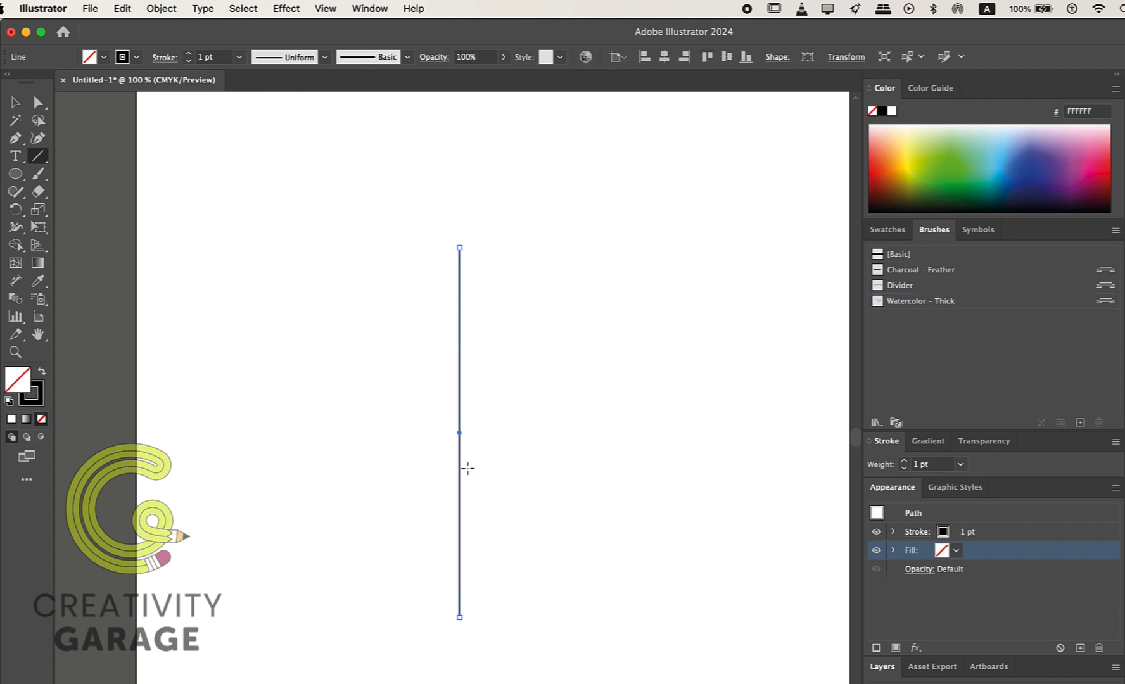
Draw a circle about 60 pt in diameter to the upper left of the stem and duplicate it horizontally so both overlap
left_click(17, 175)
left_click_drag(266, 198, 328, 280)
left_click(14, 104)
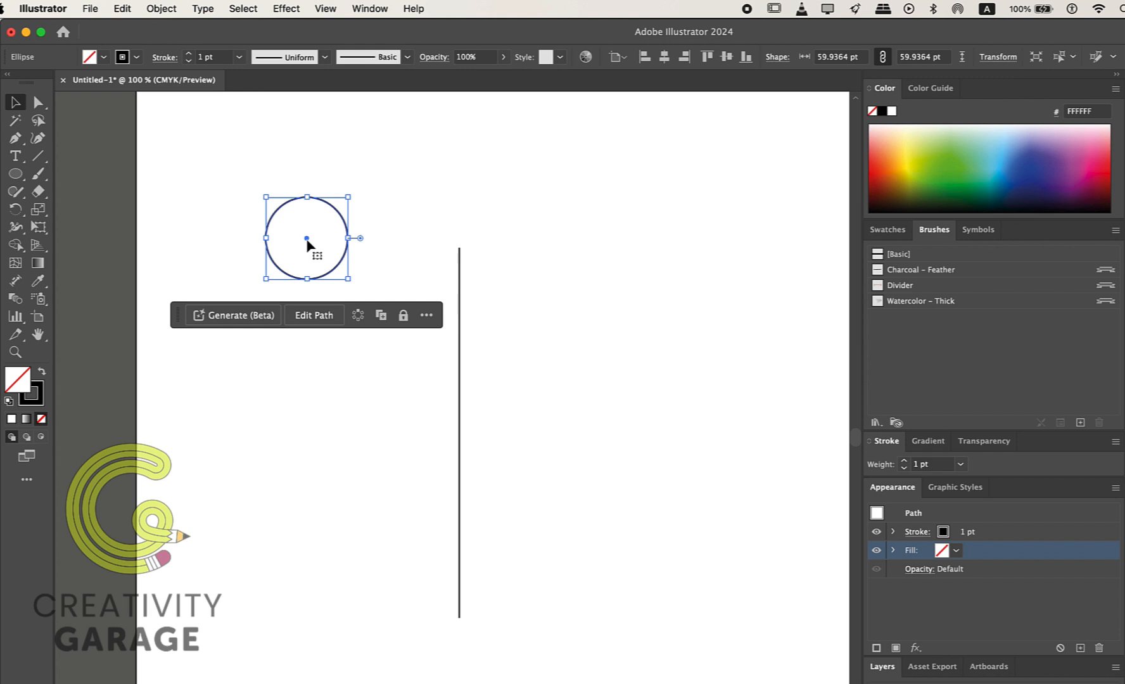
left_click_drag(307, 240, 360, 252)
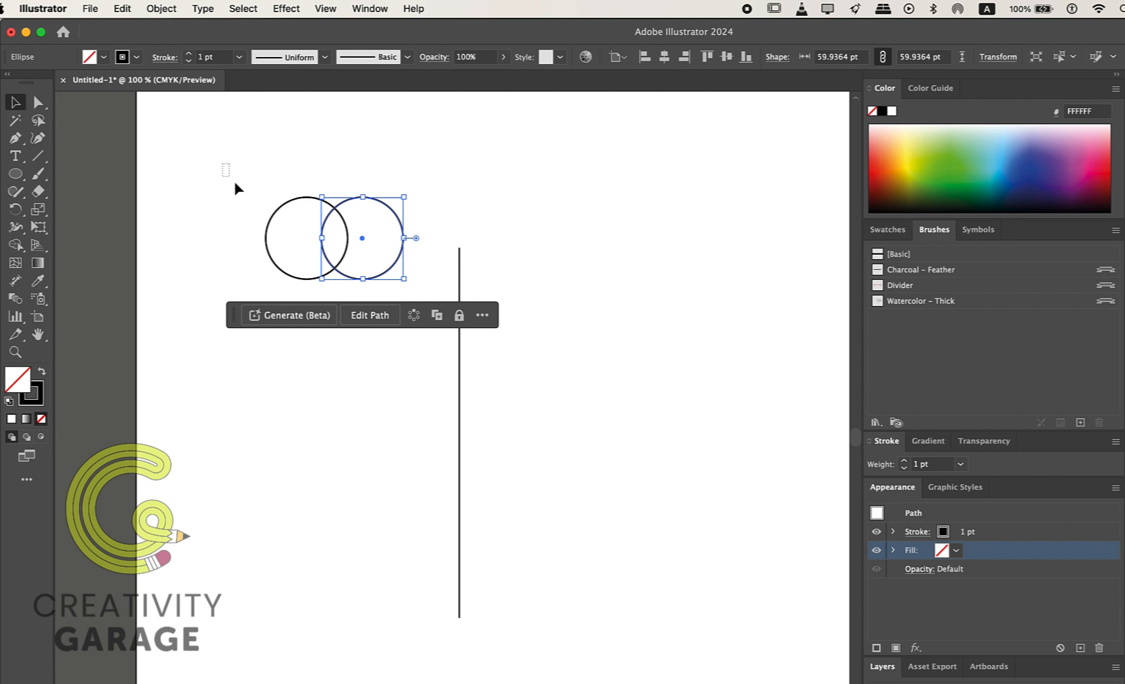
Remove the outer parts of the two circles with the Shape Builder tool, keeping only the overlapping leaf shape
left_click_drag(234, 181, 420, 275)
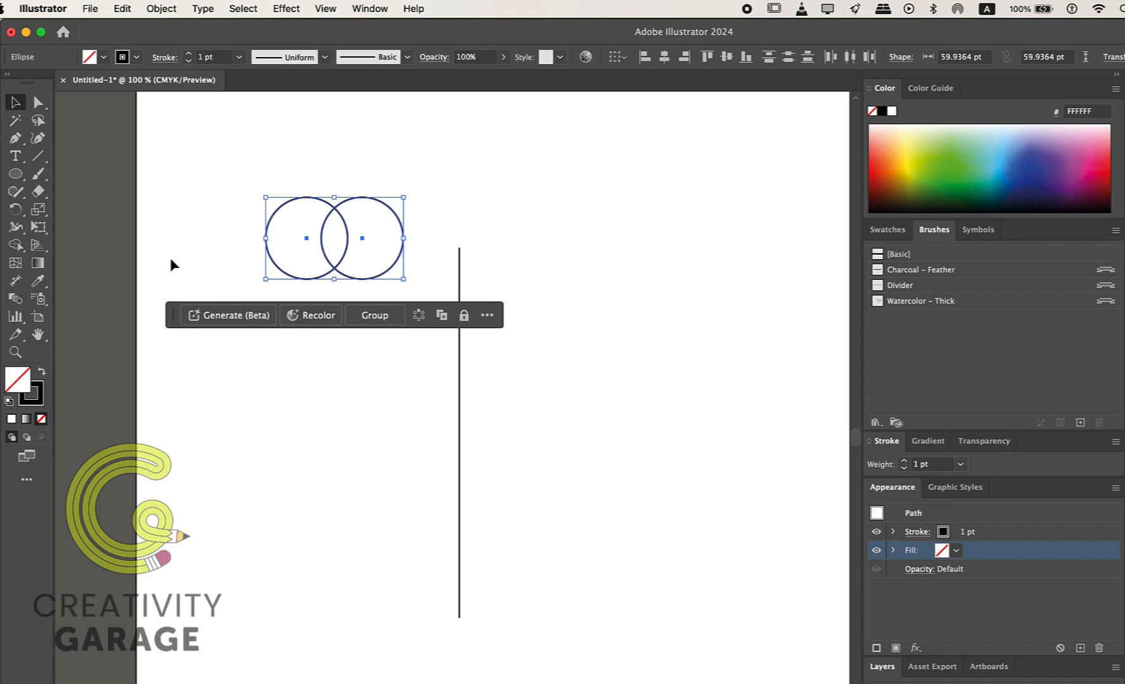
left_click(16, 245)
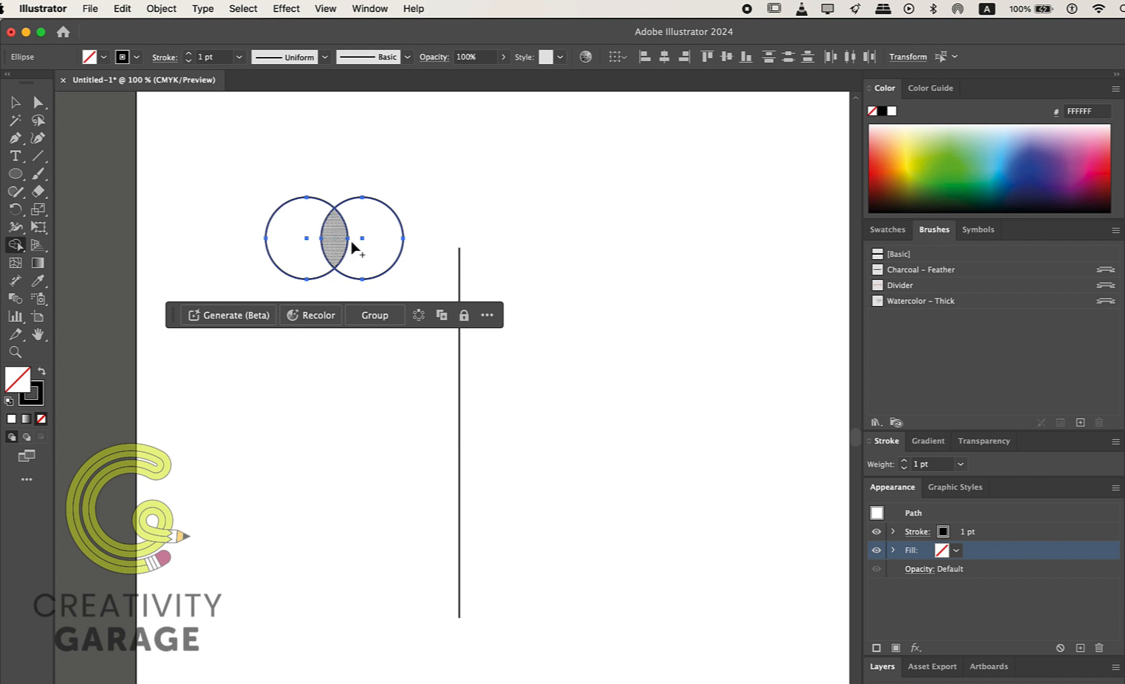
left_click_drag(351, 242, 371, 244)
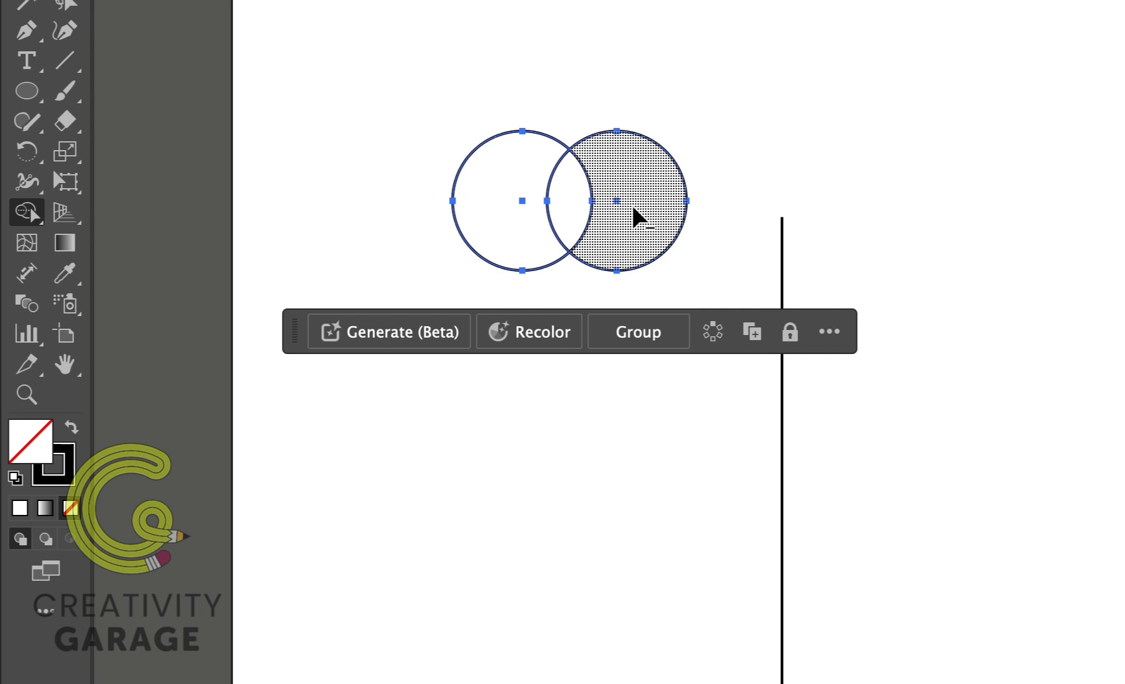
left_click(634, 208, "alt")
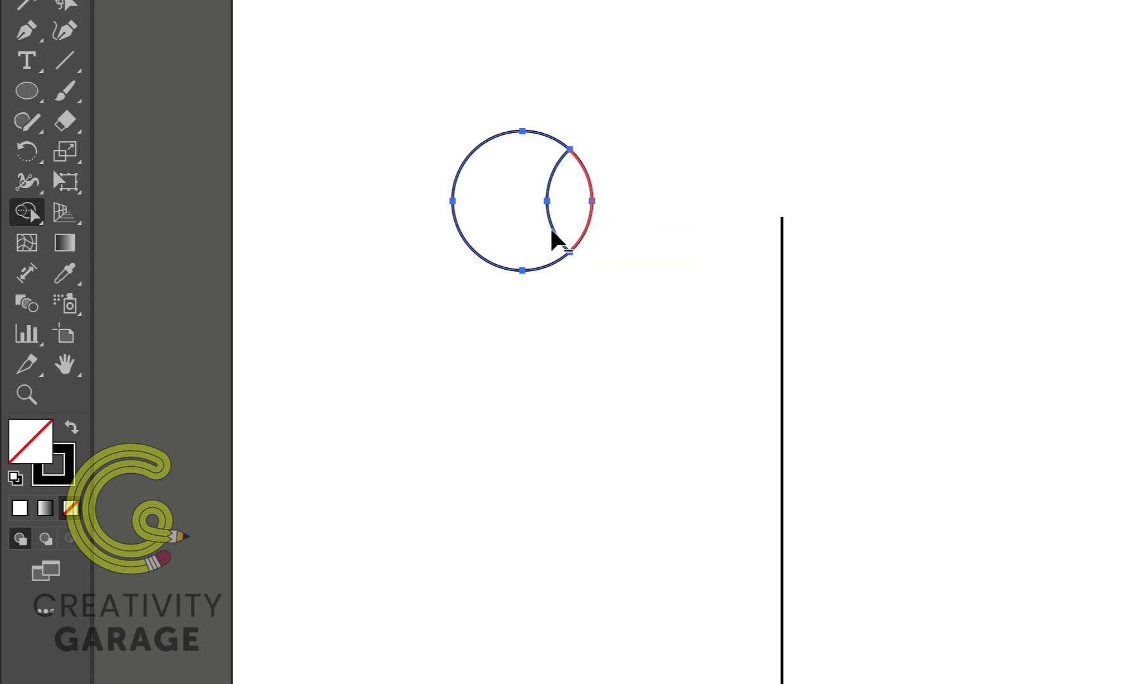
left_click(492, 228, "alt")
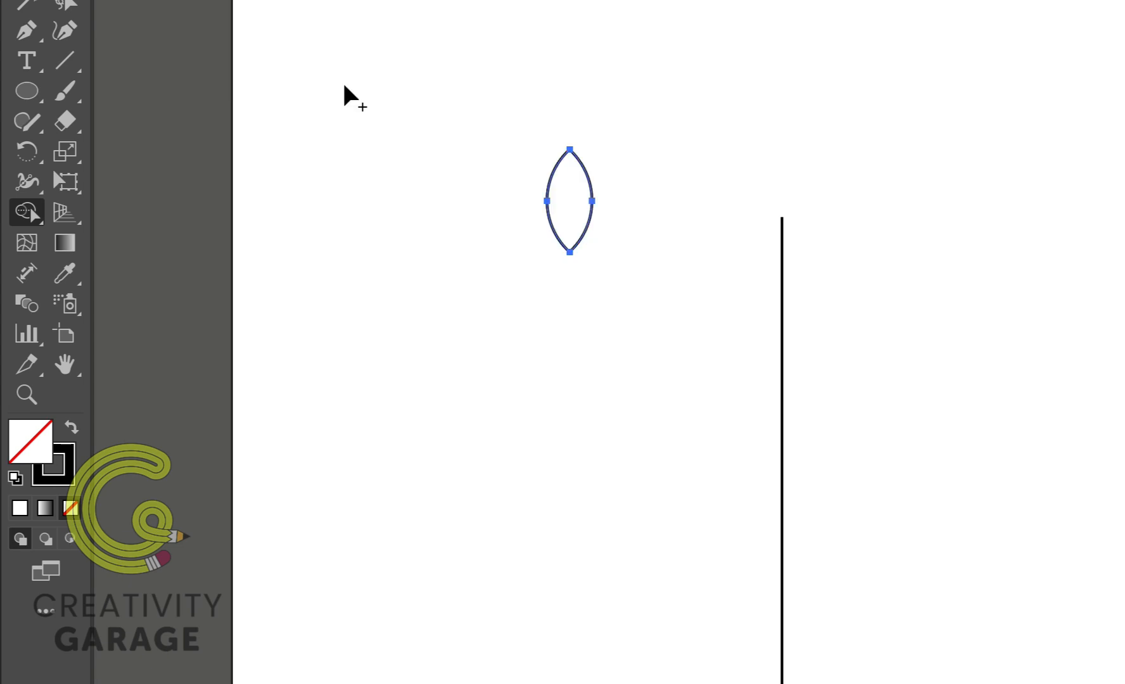
key("v")
left_click(926, 284)
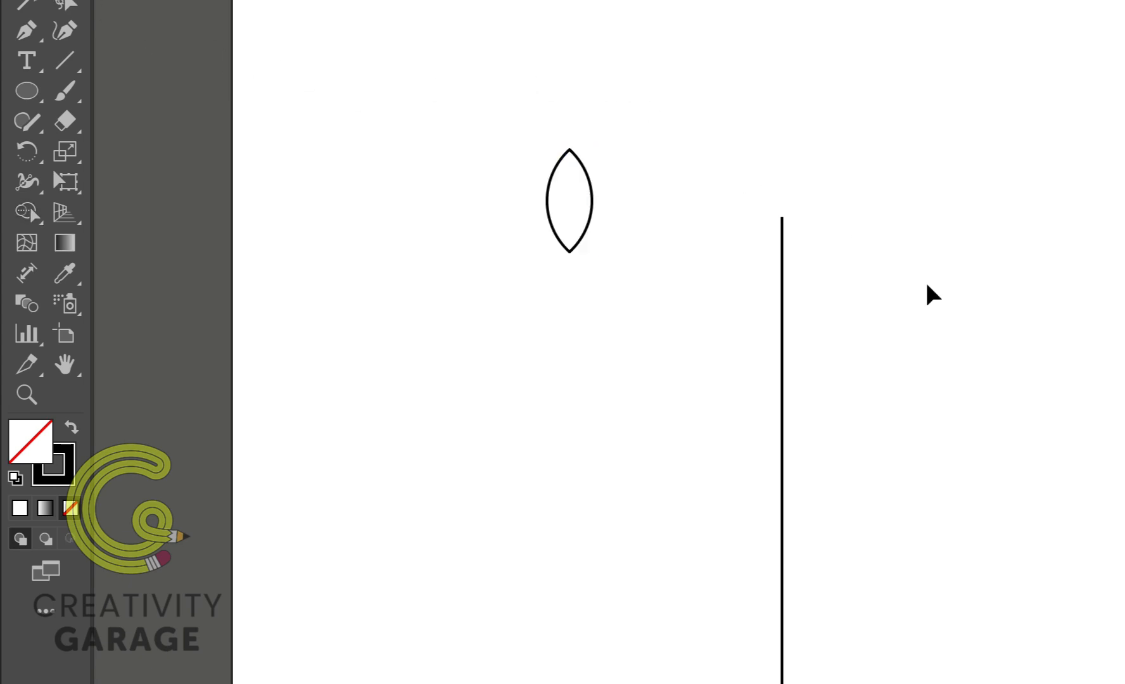
Rotate the leaf clockwise to slant up and to the right, and attach its lower tip to the stem near the top
left_click_drag(588, 237, 906, 306)
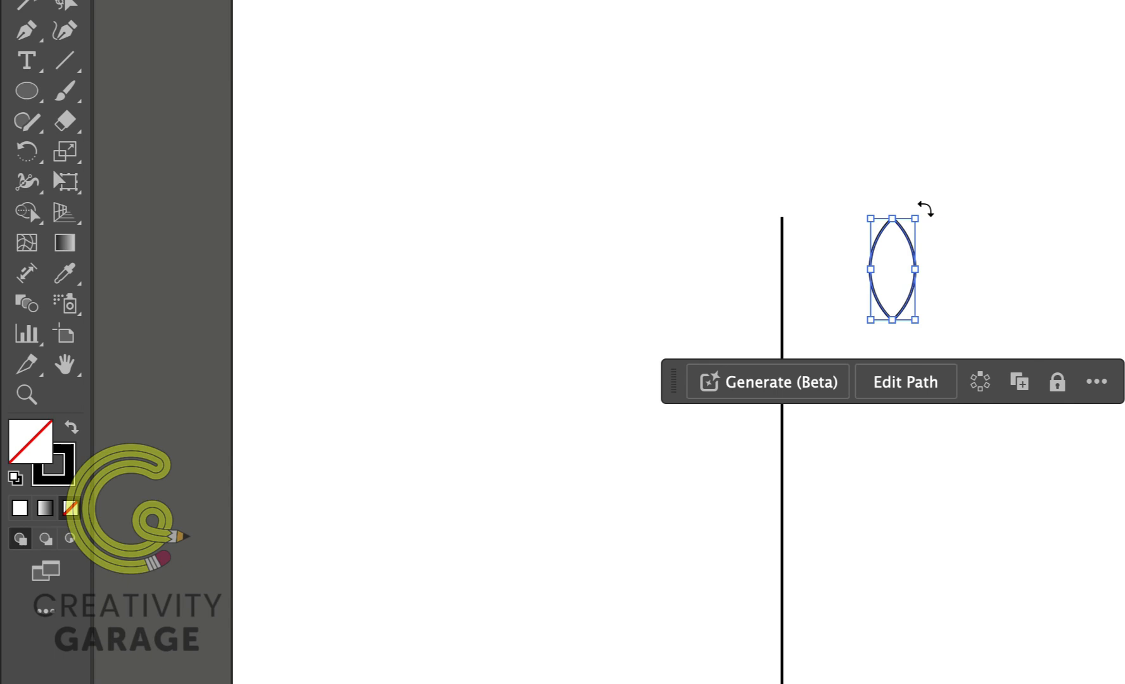
left_click_drag(924, 209, 1018, 273)
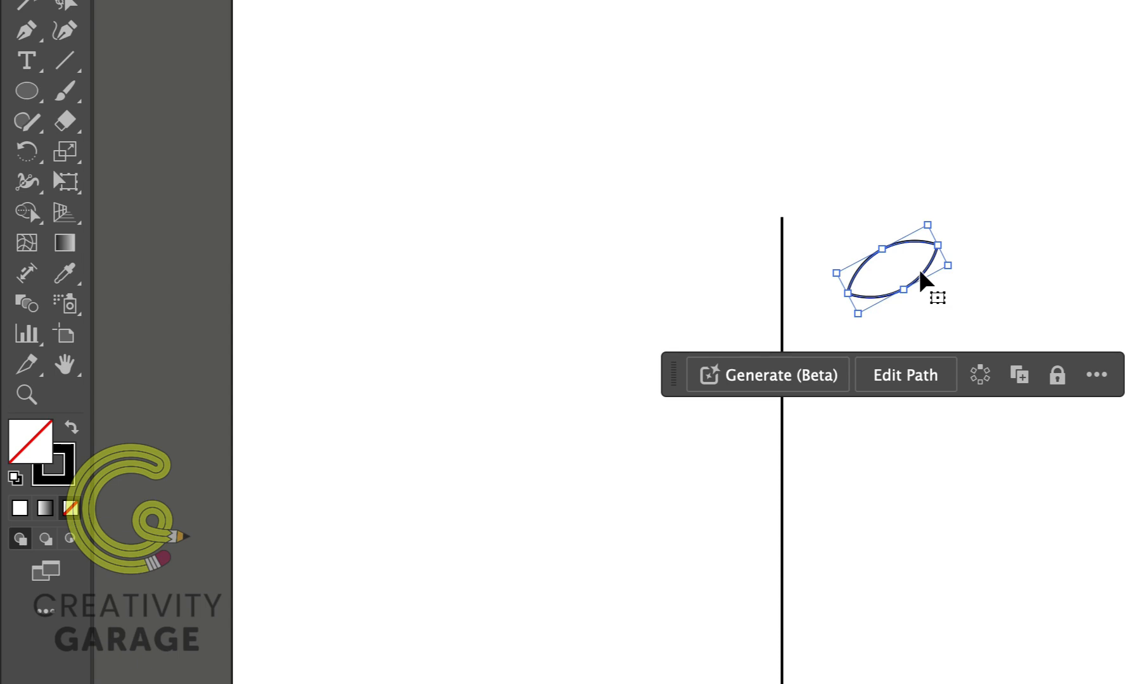
left_click_drag(922, 274, 855, 241)
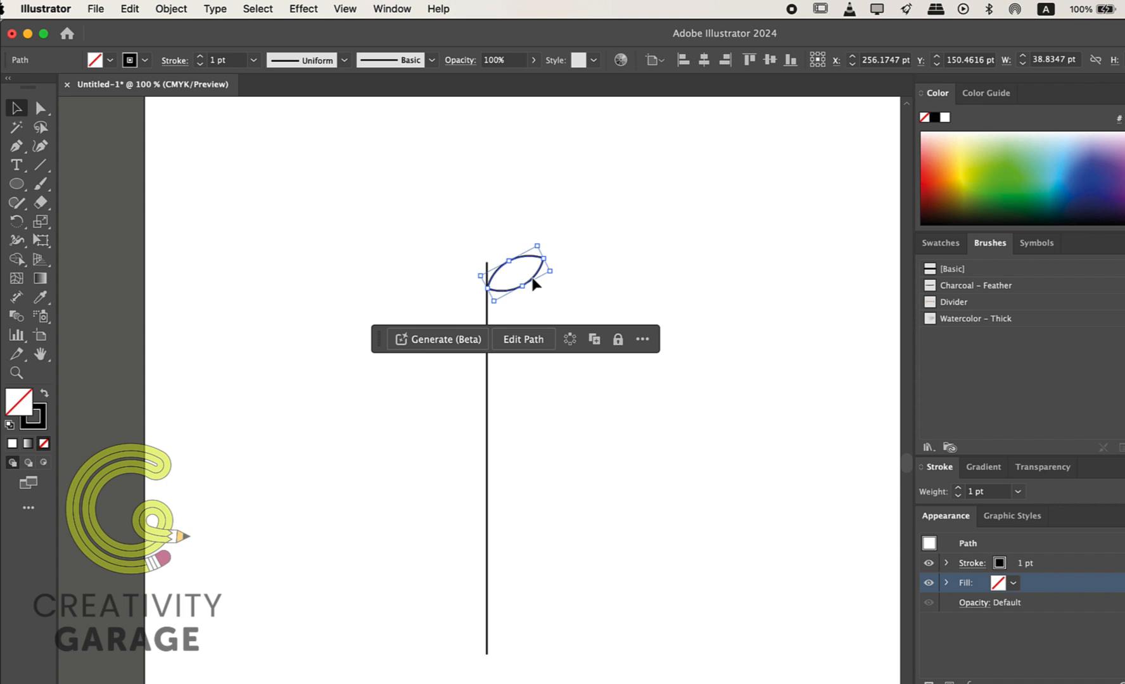
Duplicate the leaf down the stem's right side at about 54 pt spacing until there are five leaves
left_click_drag(532, 284, 532, 360)
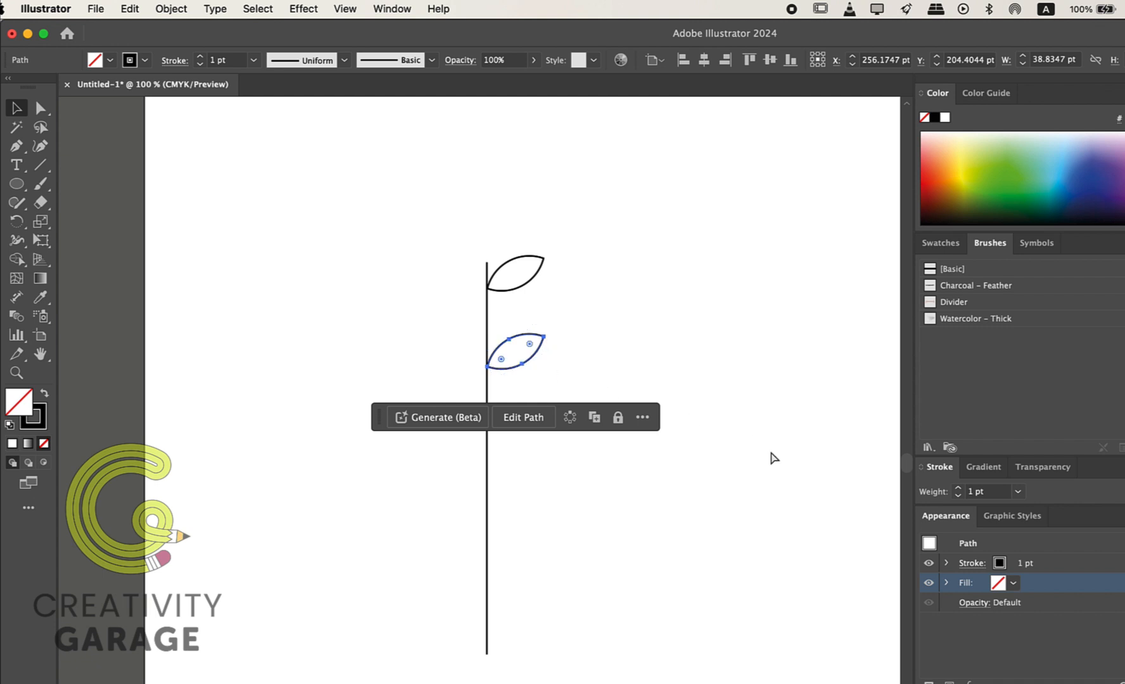
key("super+d")
key("super+d")
key("super+d")
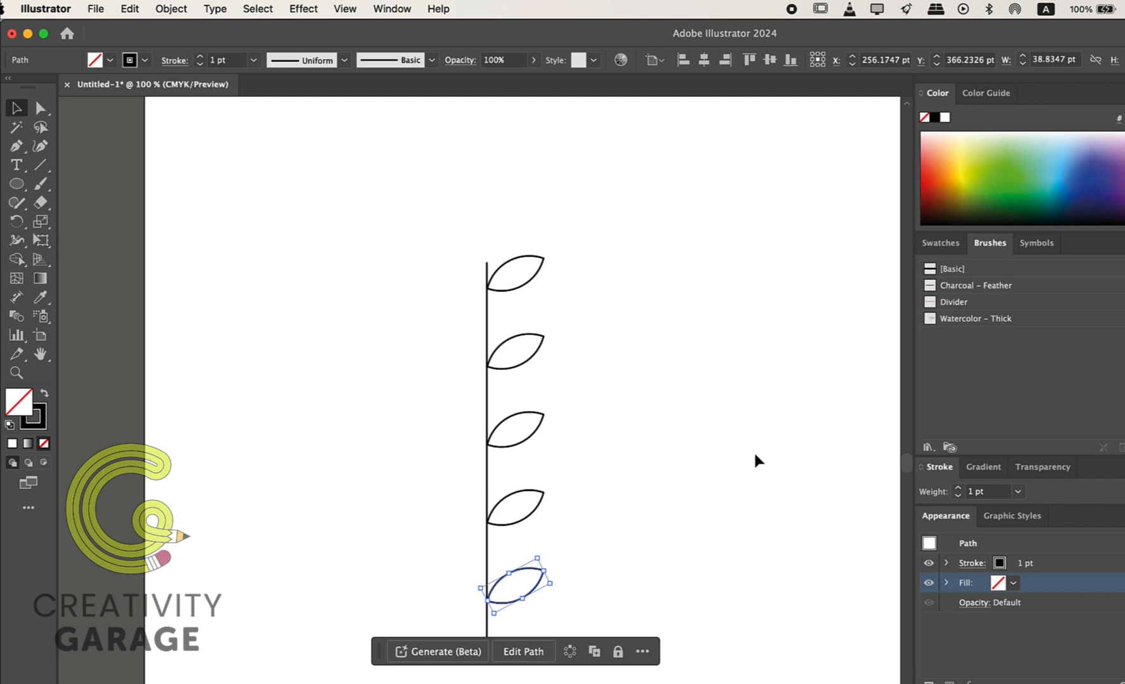
left_click(764, 615)
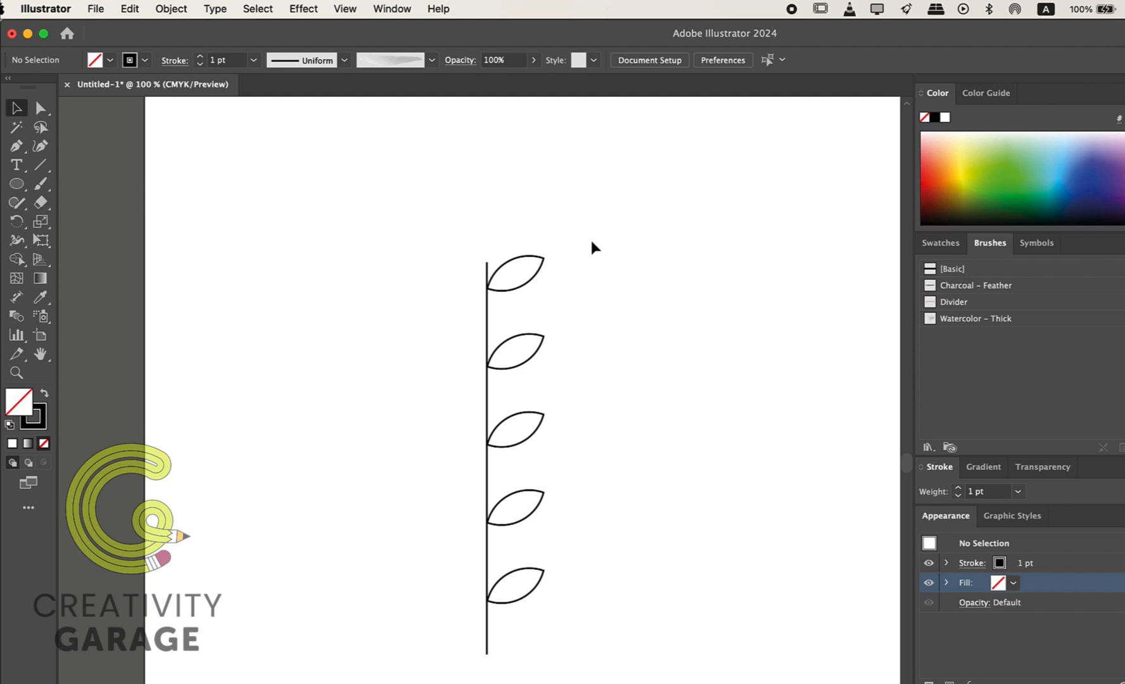
Paste a copy of the five right-hand leaves in front and flip it horizontally
left_click_drag(591, 238, 517, 640)
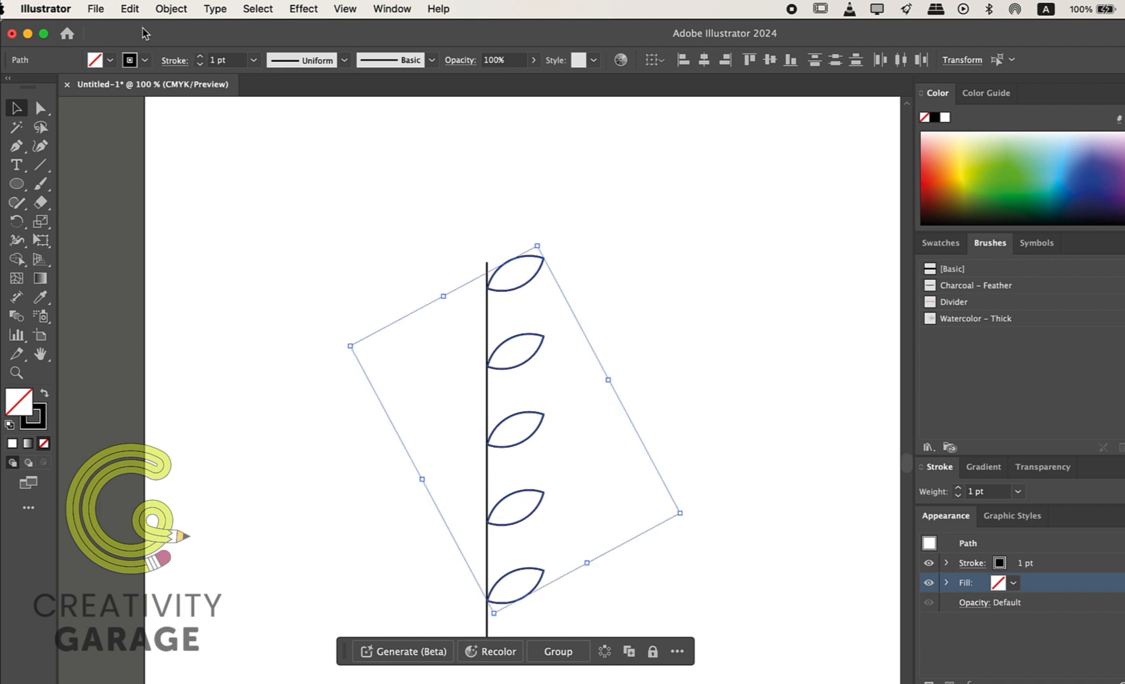
left_click(126, 13)
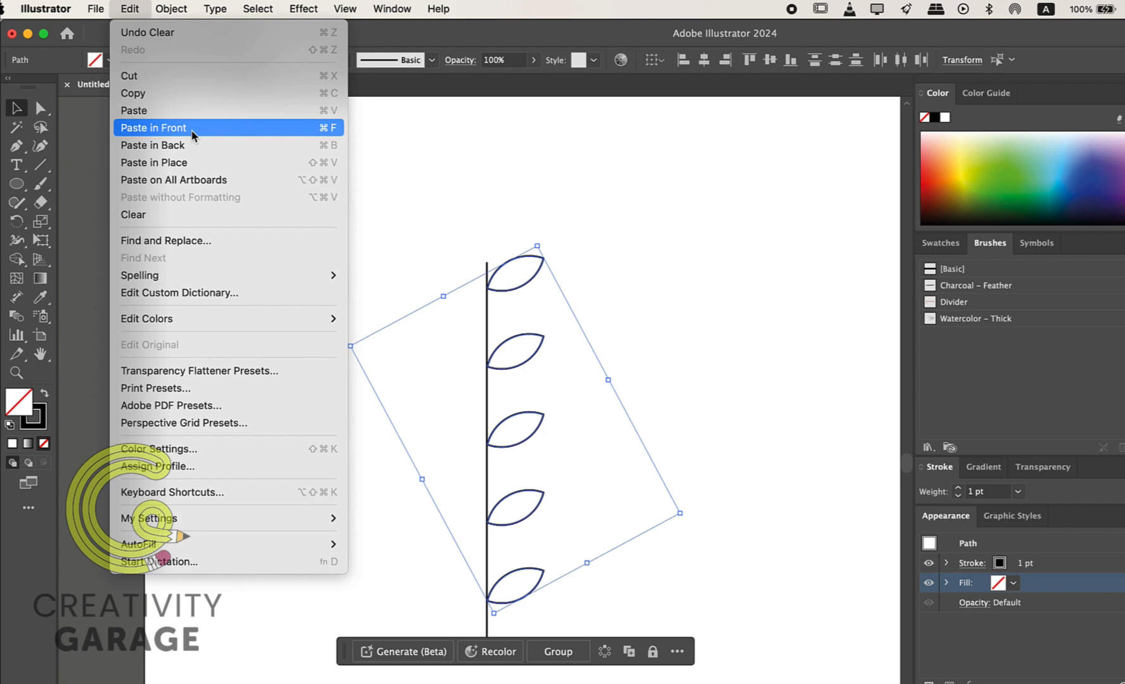
left_click(191, 130)
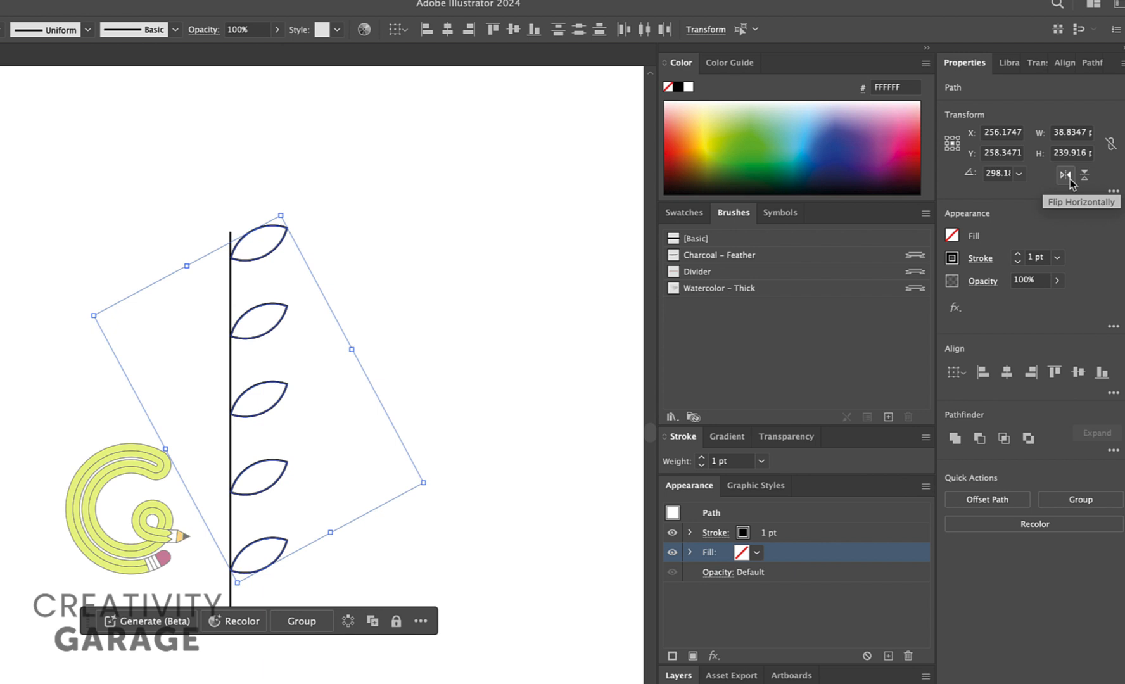
left_click(1067, 176)
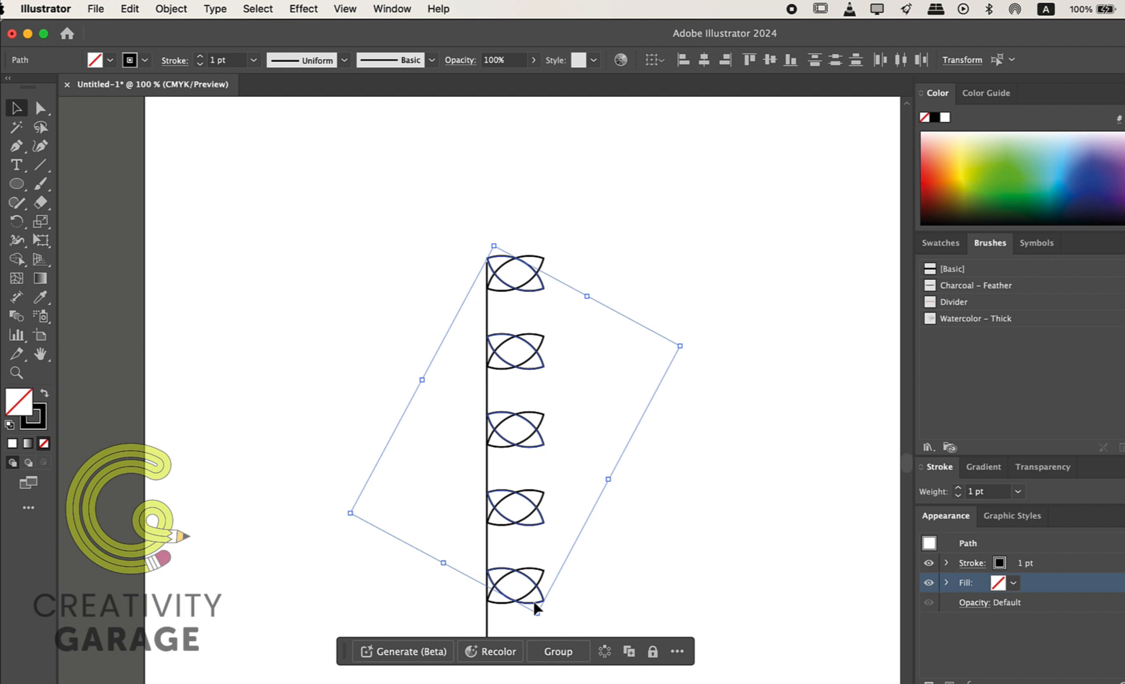
Move the flipped leaves to the stem's left side and lower them so they alternate with the right-hand leaves
left_click_drag(534, 601, 477, 604)
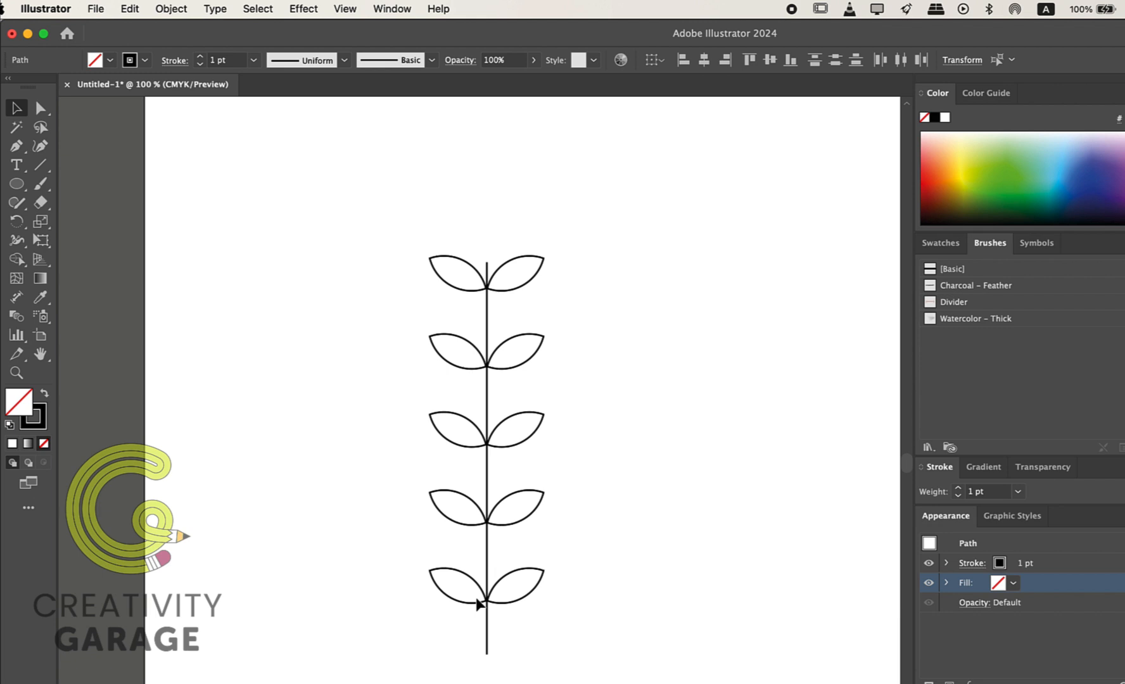
left_click_drag(477, 604, 484, 646)
left_click(653, 573)
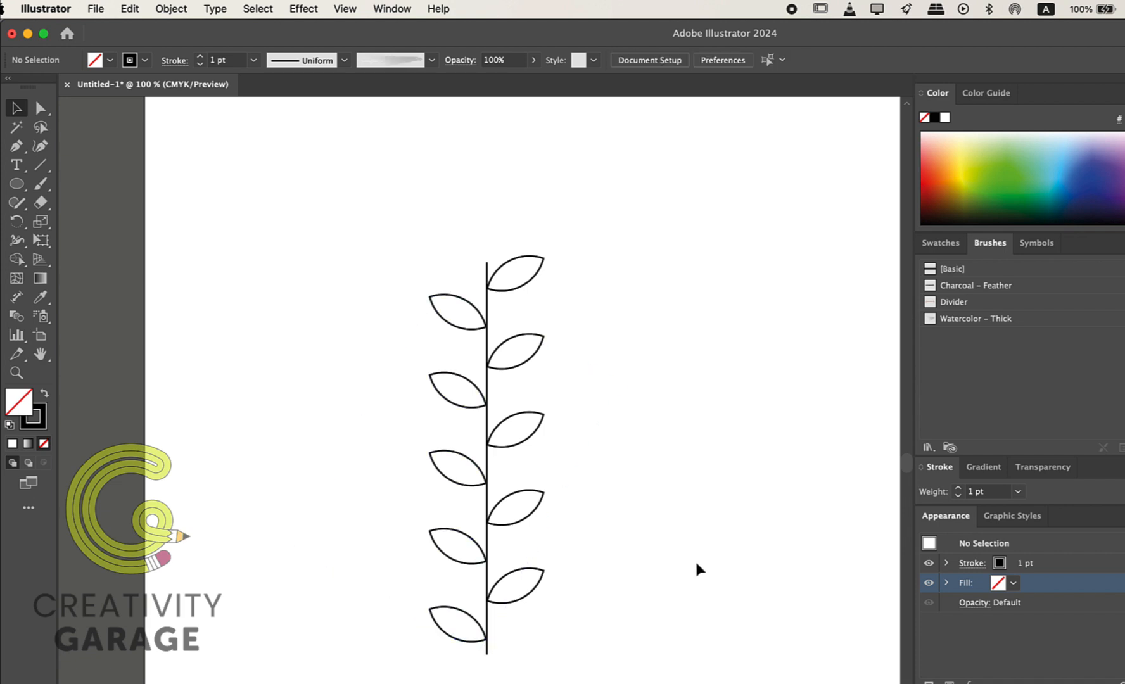
Expand both the fill and the stroke of the entire leafy branch
key("ctrl+minus")
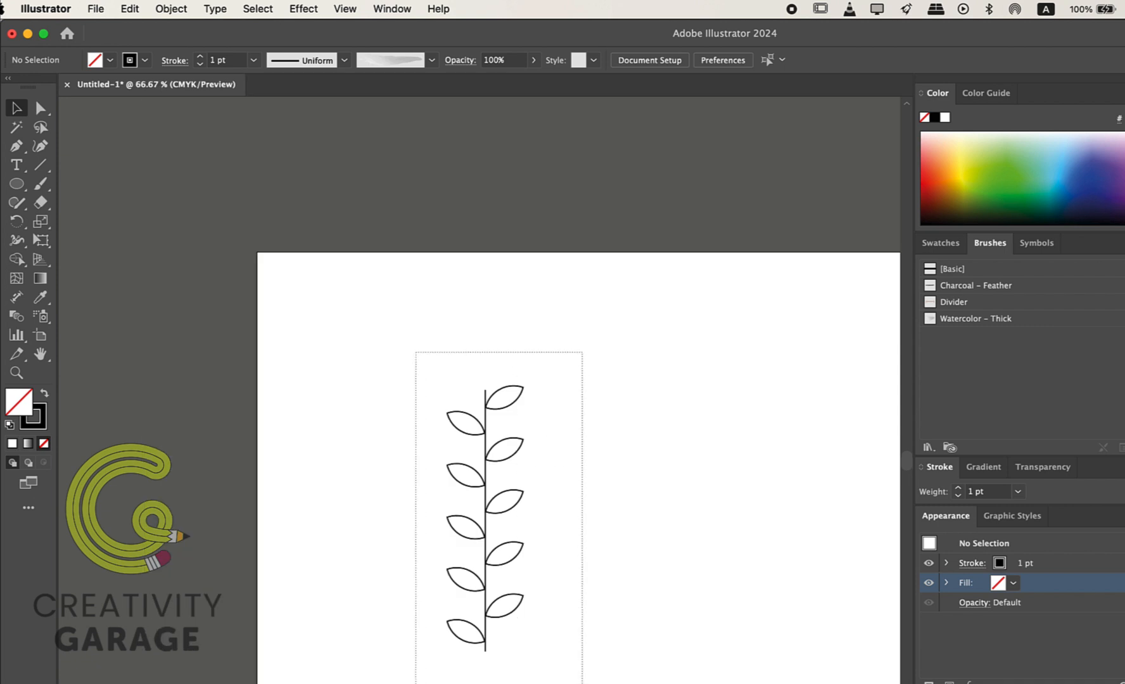
key("ctrl+a")
left_click(157, 10)
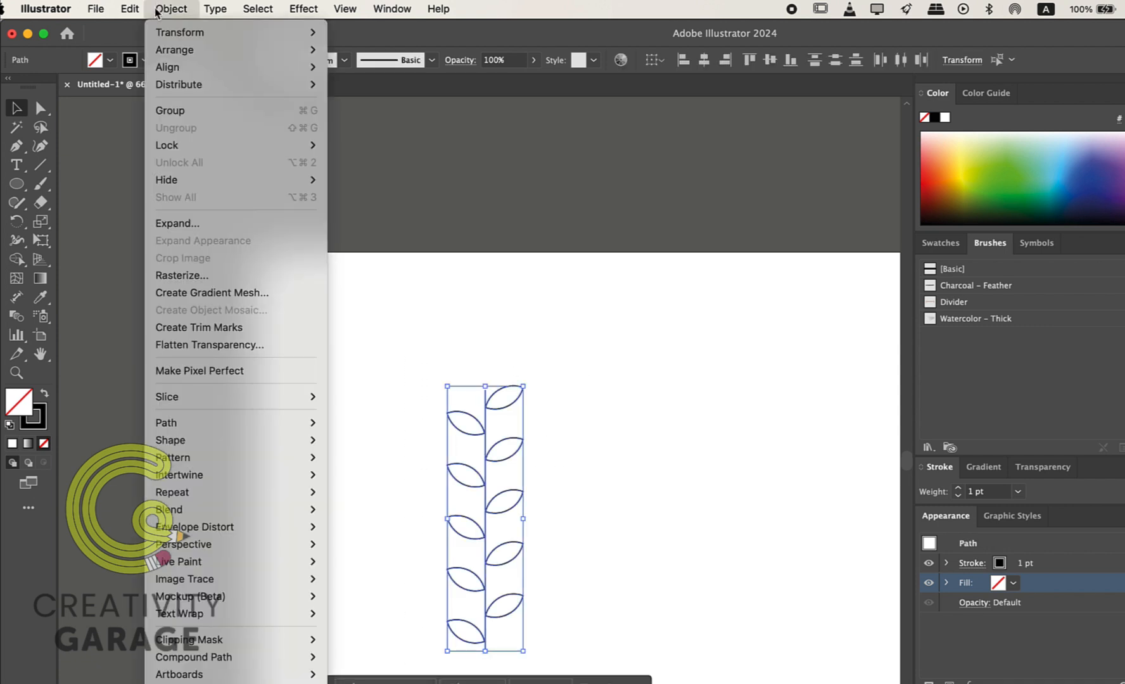
left_click(219, 224)
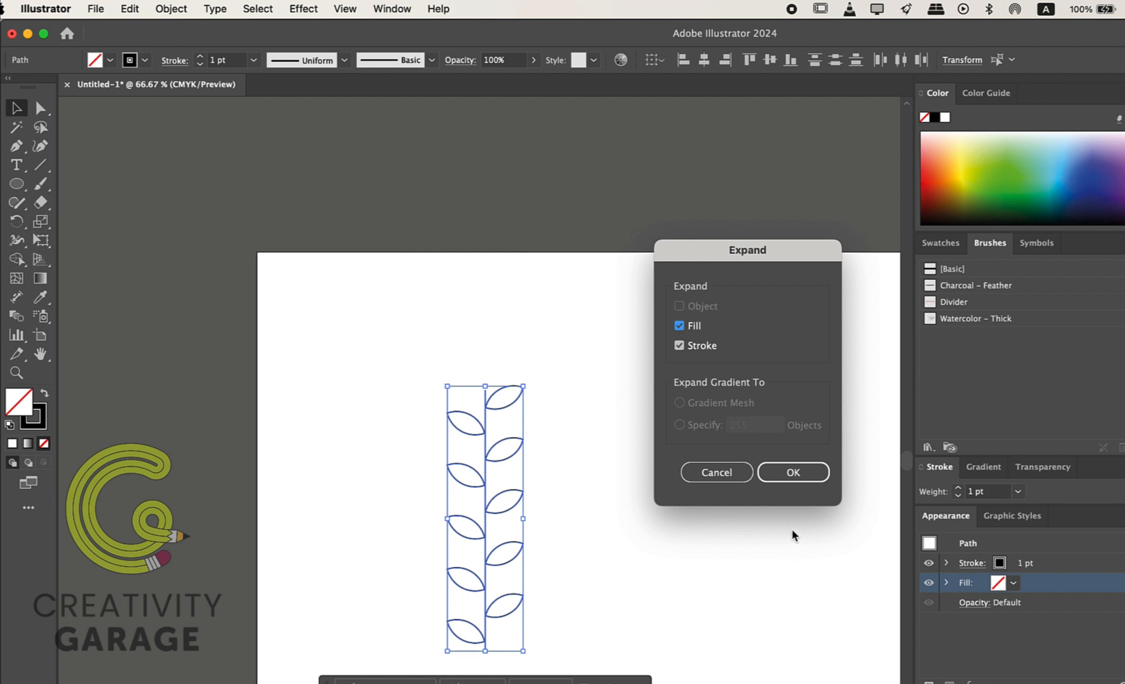
left_click(809, 472)
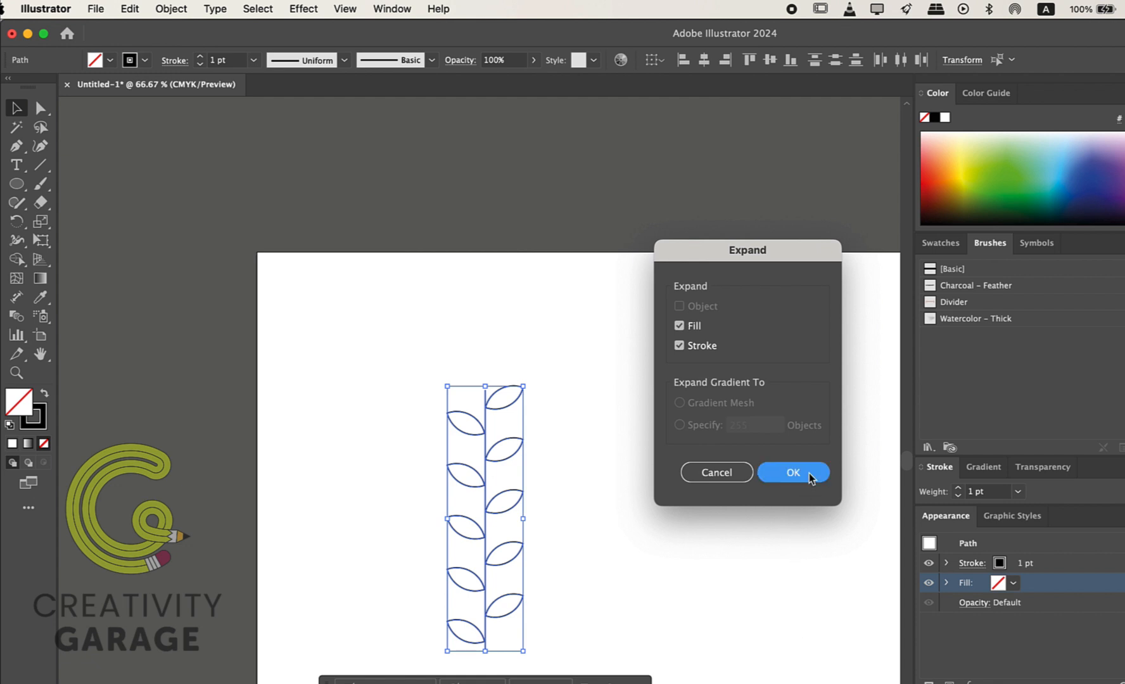
scroll(593, 636, "down", 2)
scroll(595, 638, "down", 1)
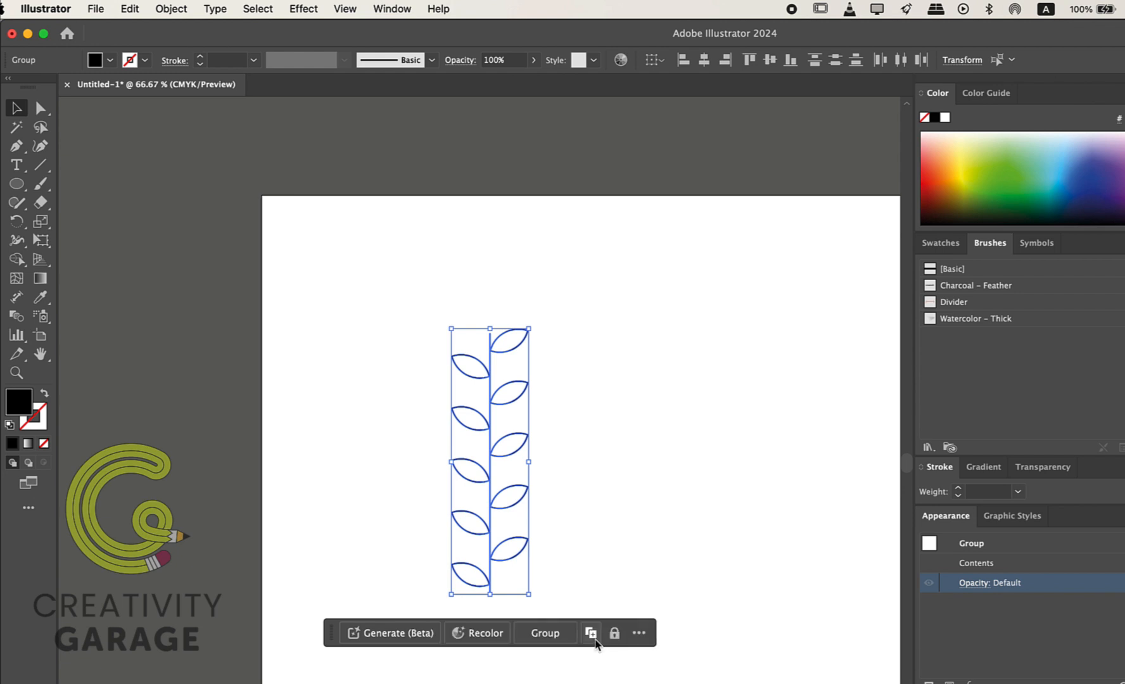
left_click(626, 496)
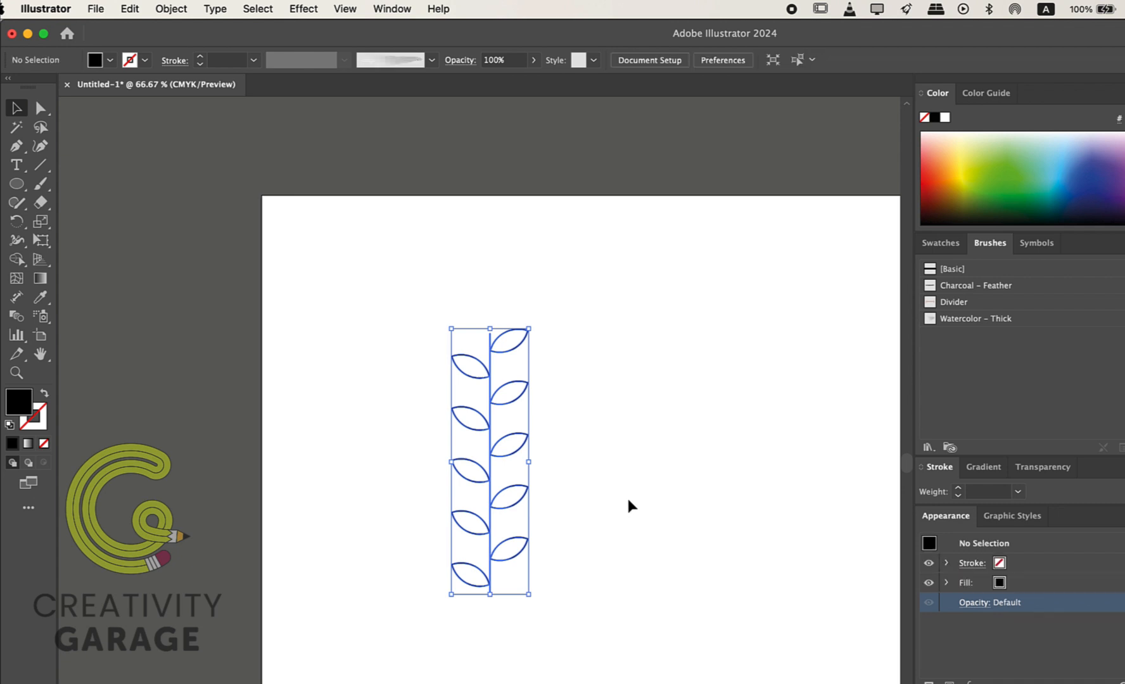
Start a new art brush from the branch artwork and name it Leaves
scroll(629, 487, "right", 1)
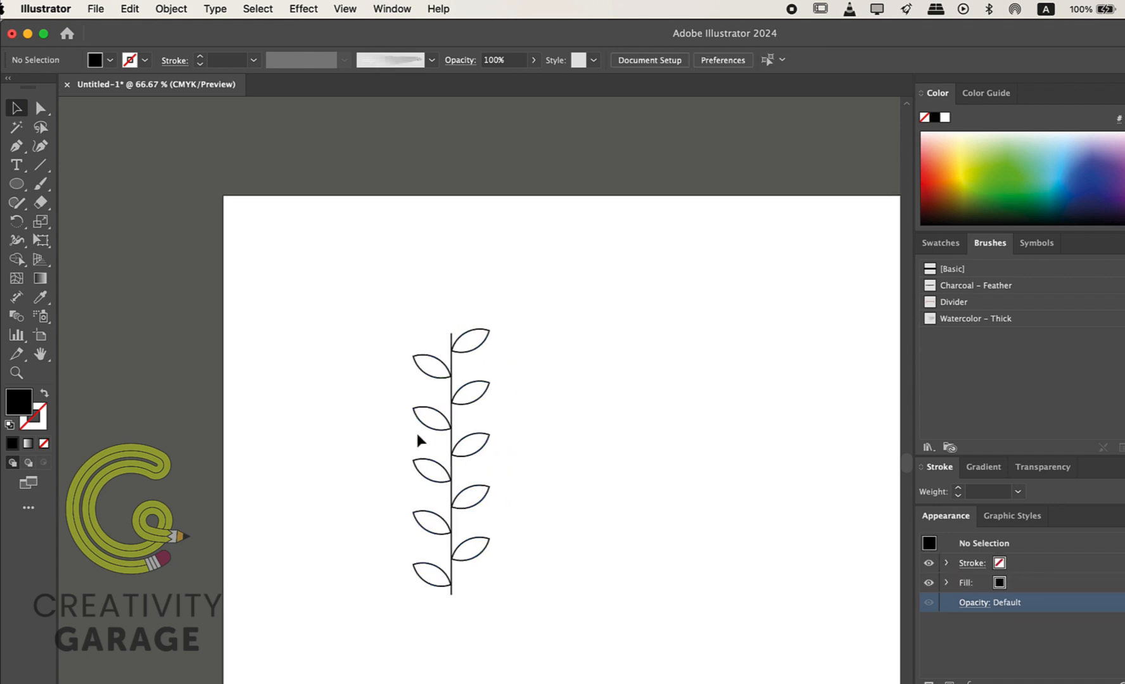
left_click_drag(453, 469, 1118, 385)
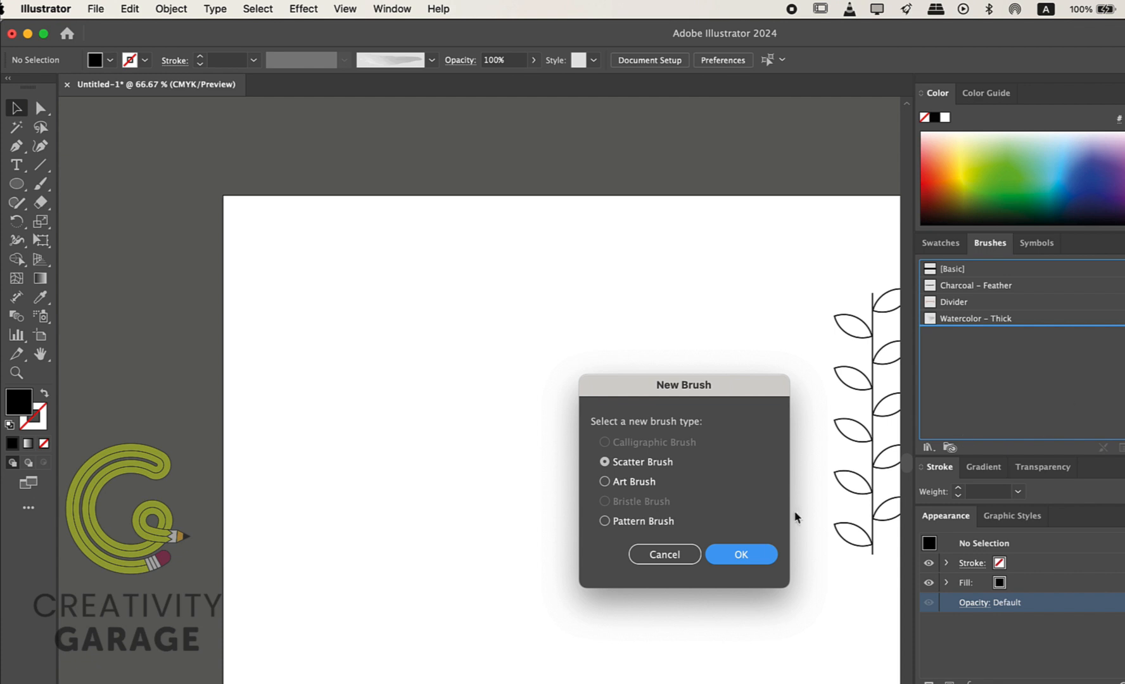
left_click(603, 481)
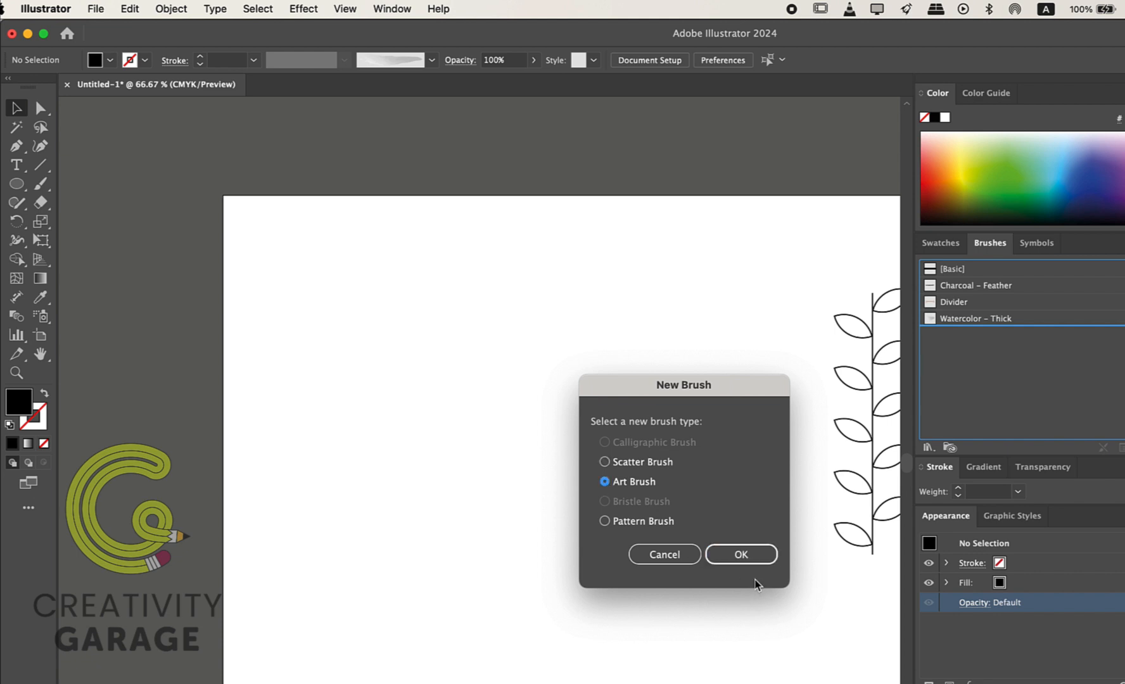
left_click(742, 555)
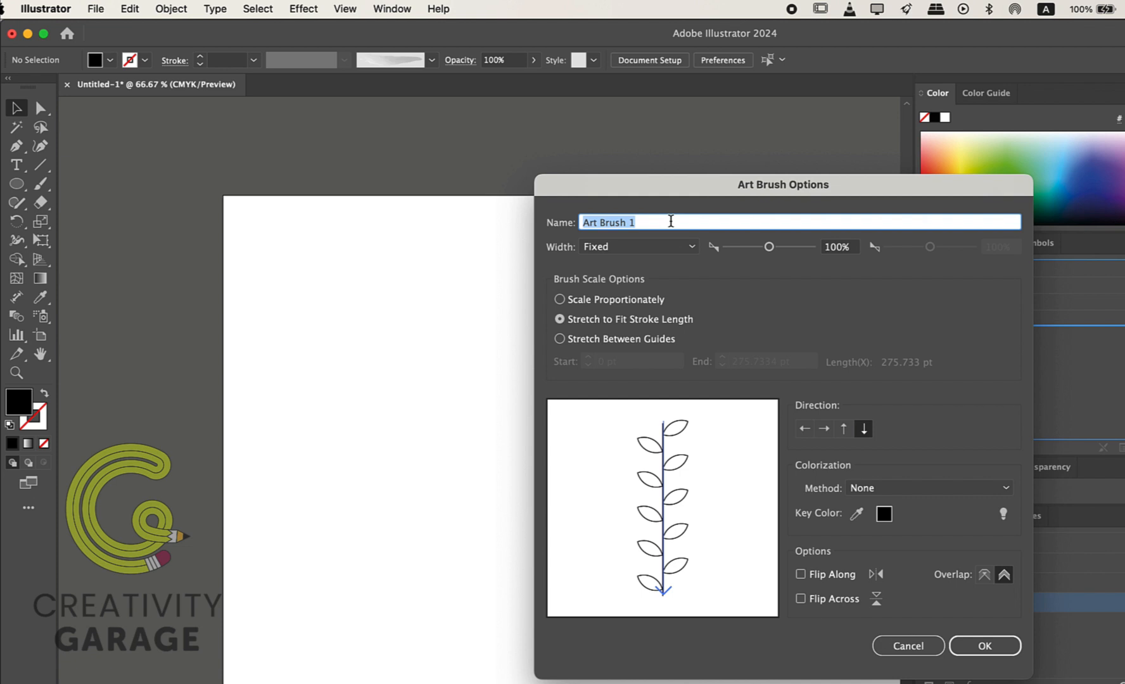
type("Leaves")
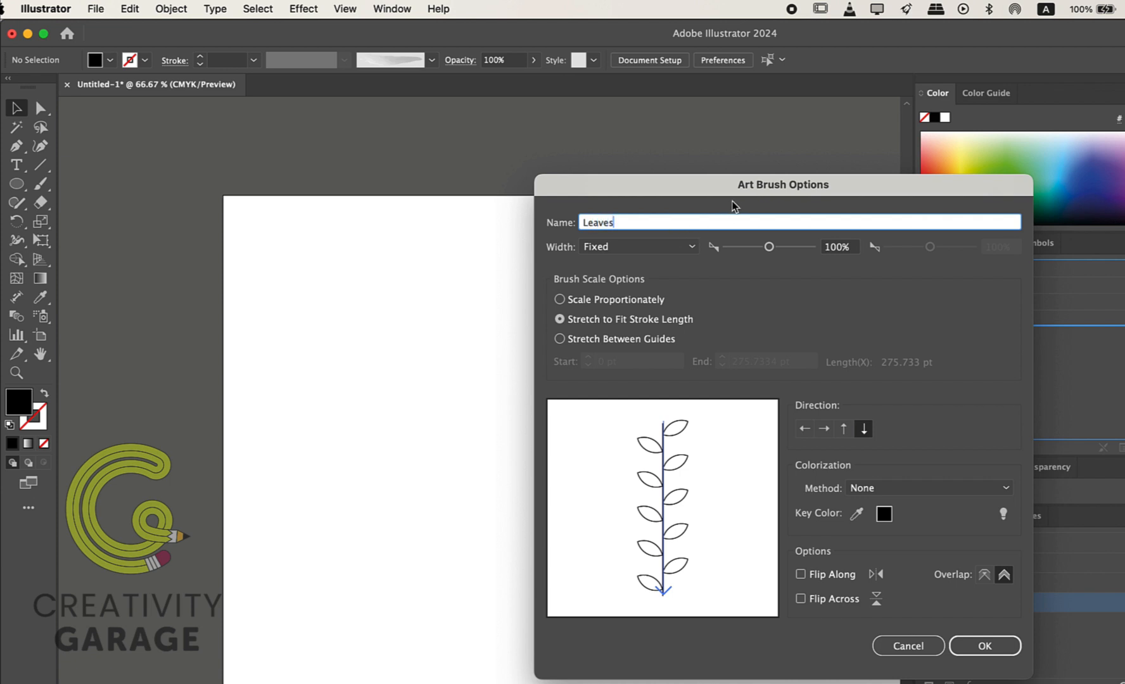
mouse_move(732, 197)
left_mouse_down()
mouse_move(709, 183)
mouse_move(619, 174)
left_mouse_up()
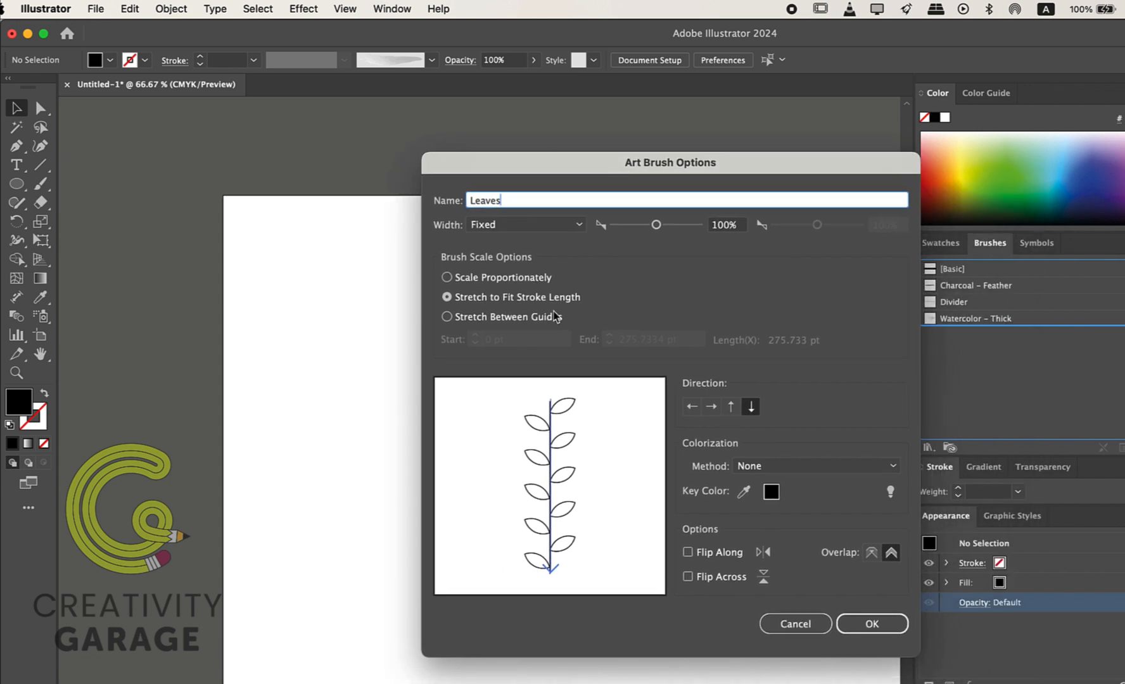
Try the Scale Proportionately and Stretch Between Guides brush scale options and go back to Stretch to Fit Stroke Length
left_click(495, 280)
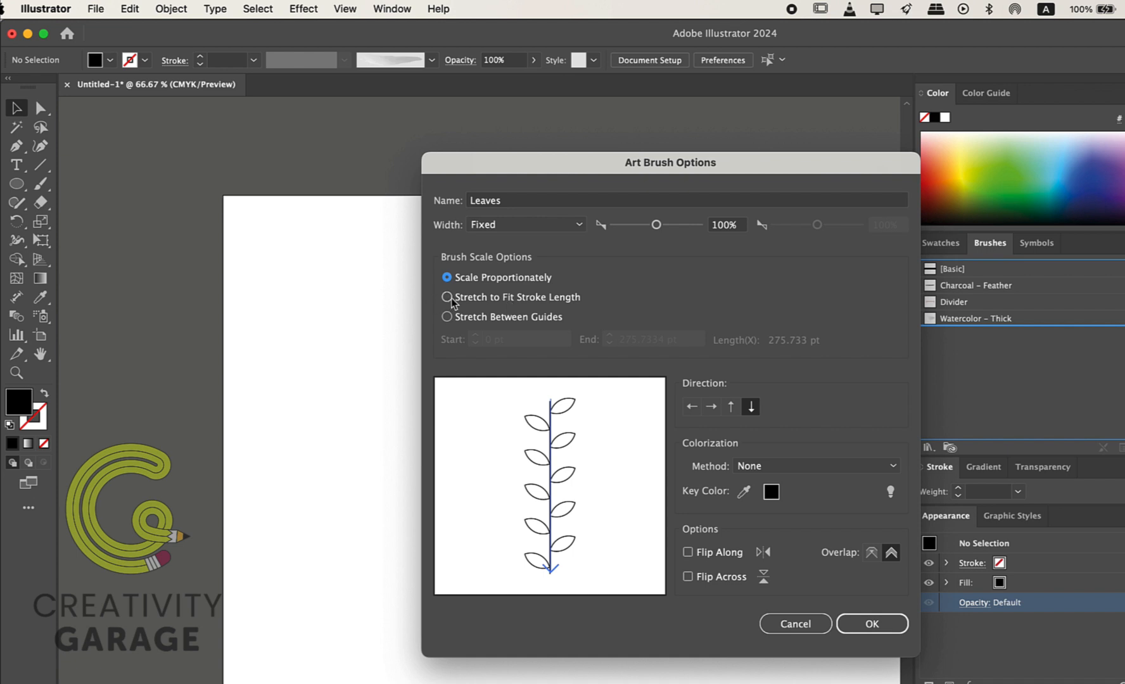
left_click(550, 302)
left_click(539, 320)
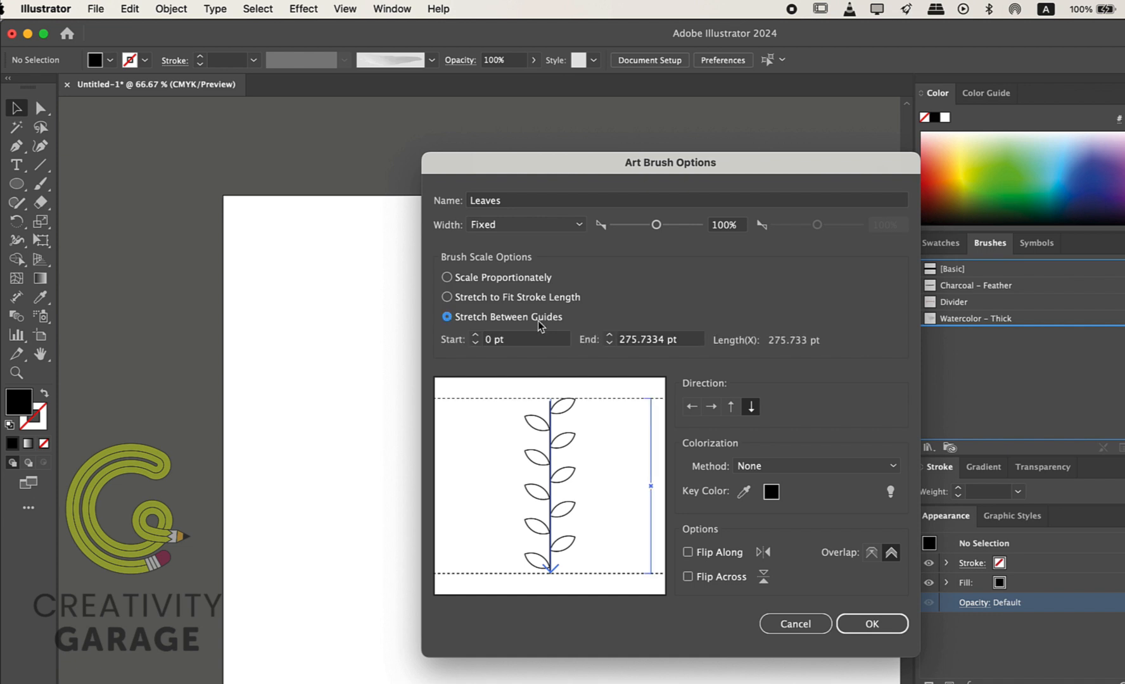
left_click(522, 342)
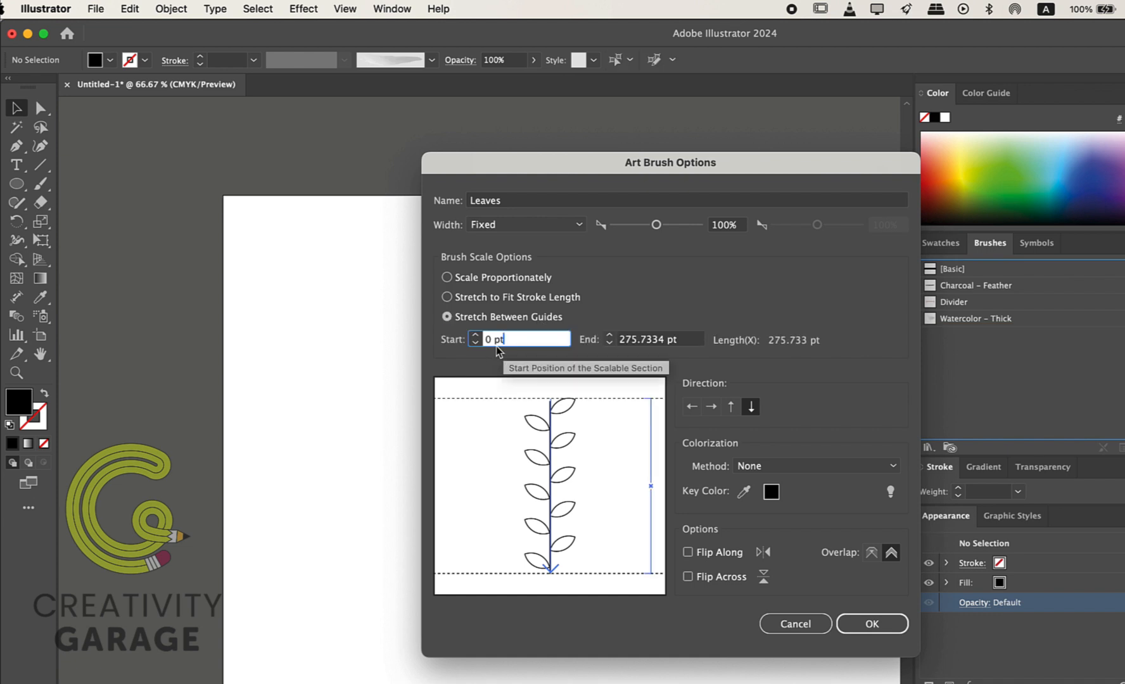
left_click(695, 342)
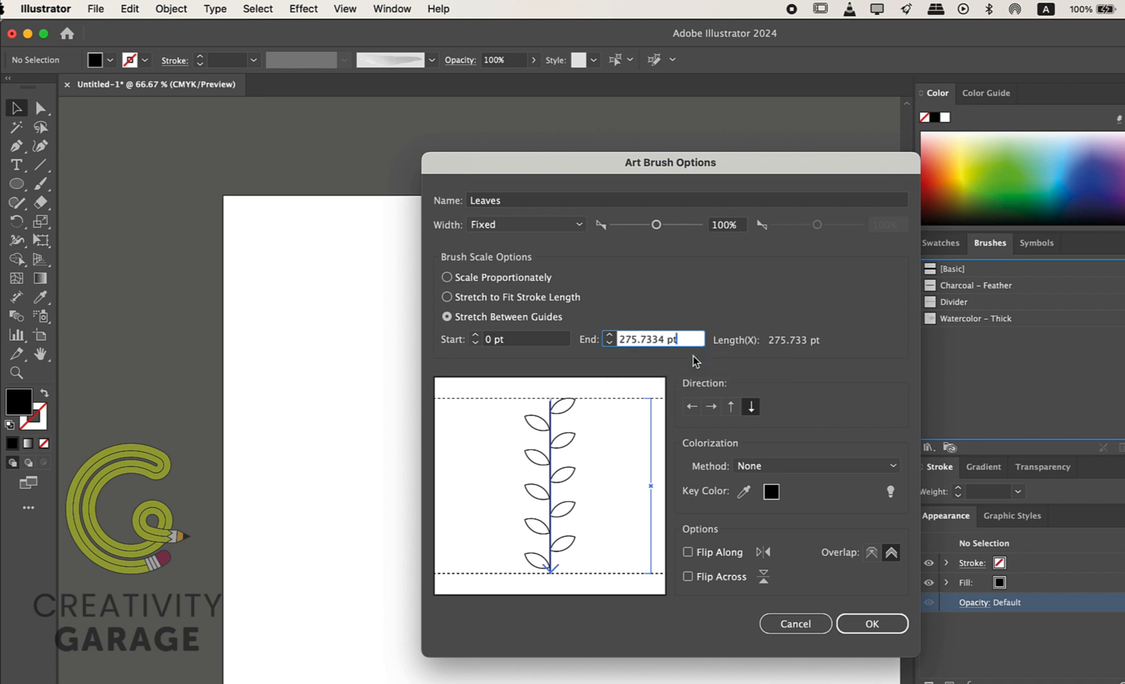
left_click(523, 343)
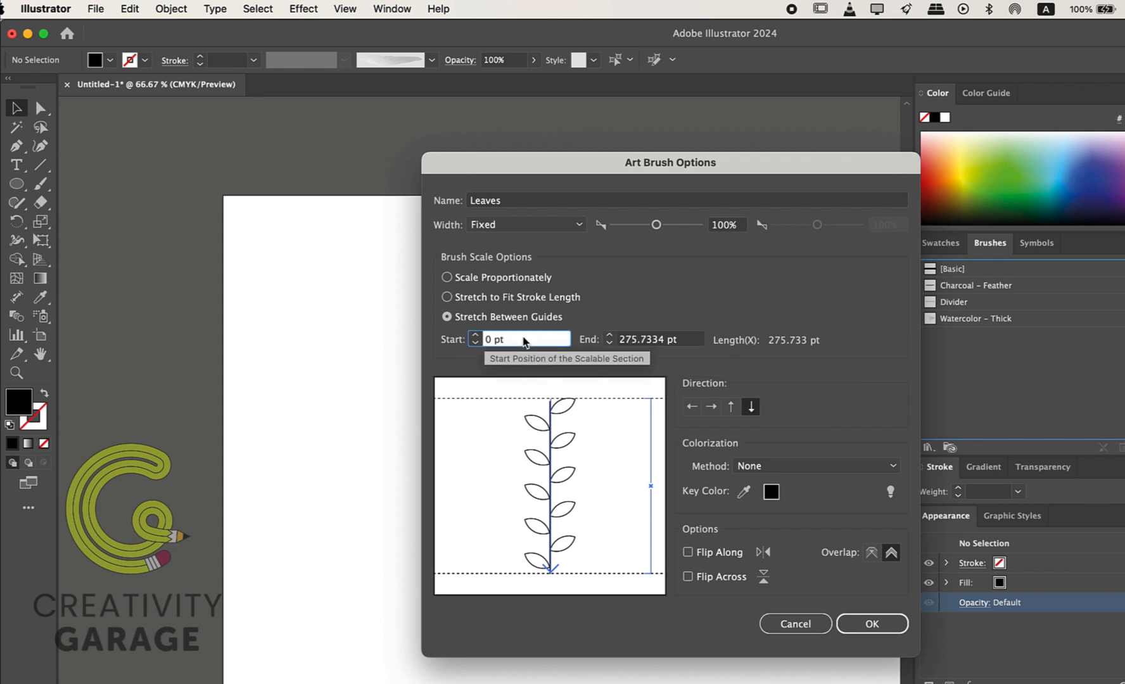
left_click(491, 297)
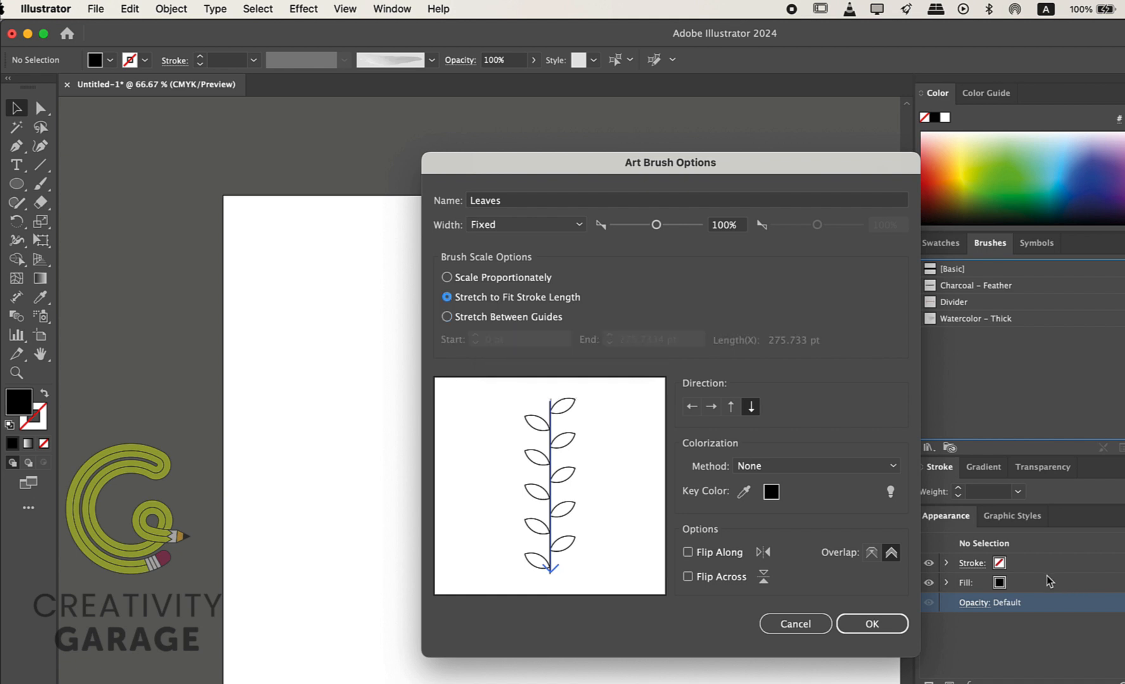
Try the other stroke directions for the brush and return the direction to top to bottom
left_click(732, 409)
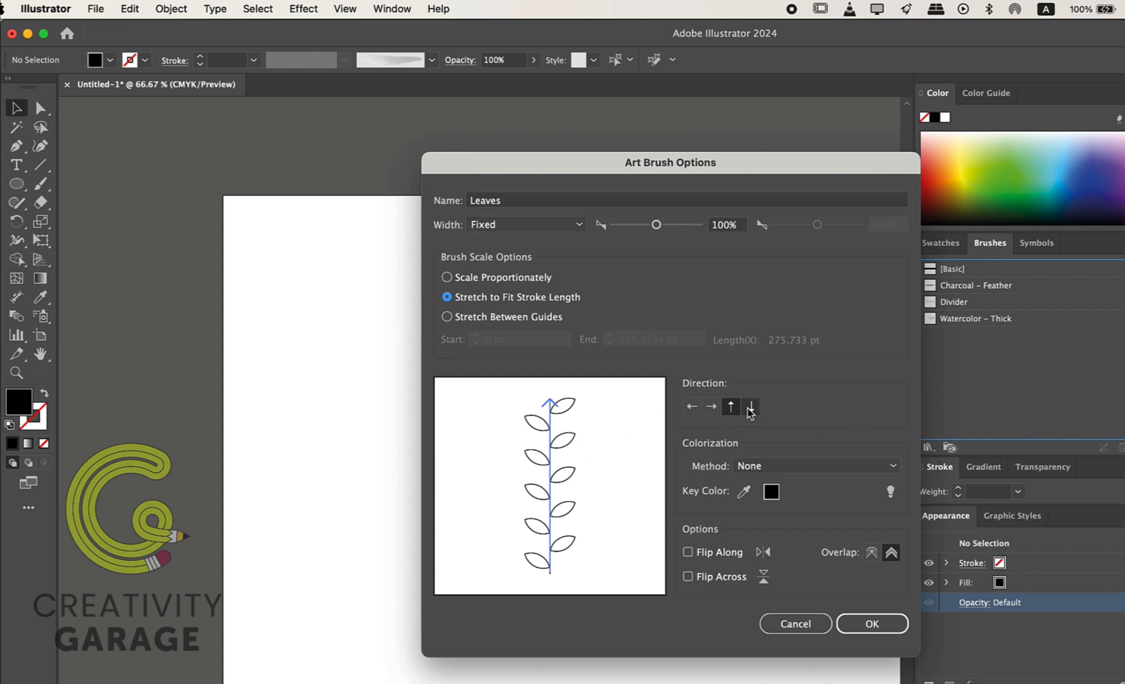
left_click(708, 413)
left_click(692, 407)
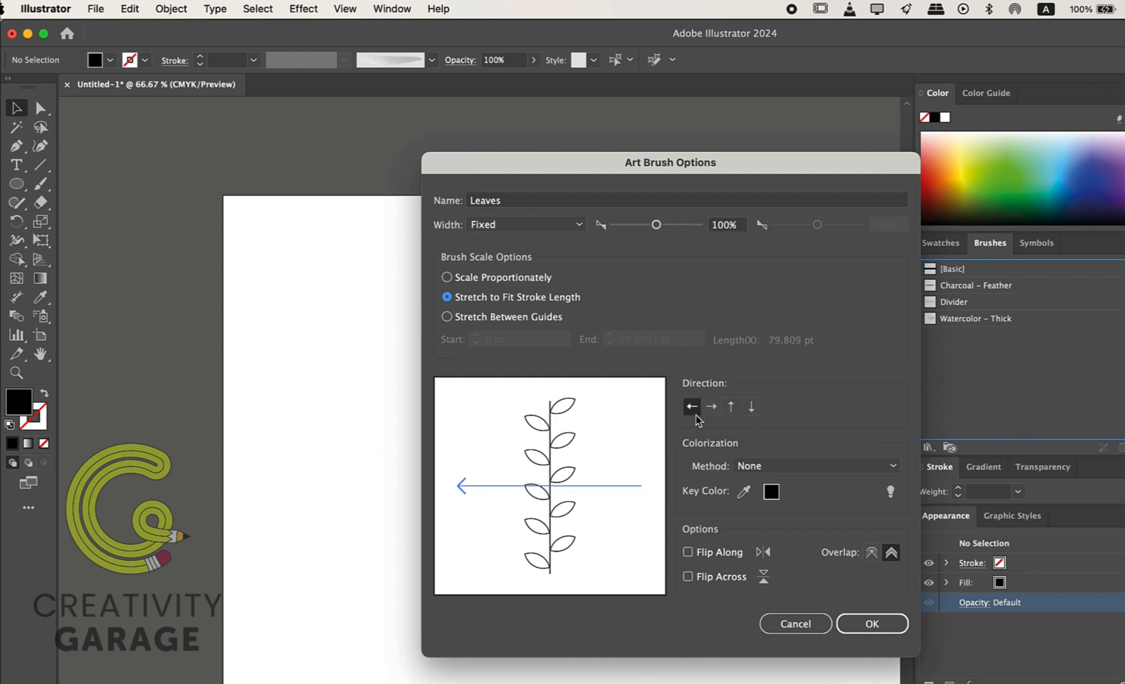
left_click(748, 409)
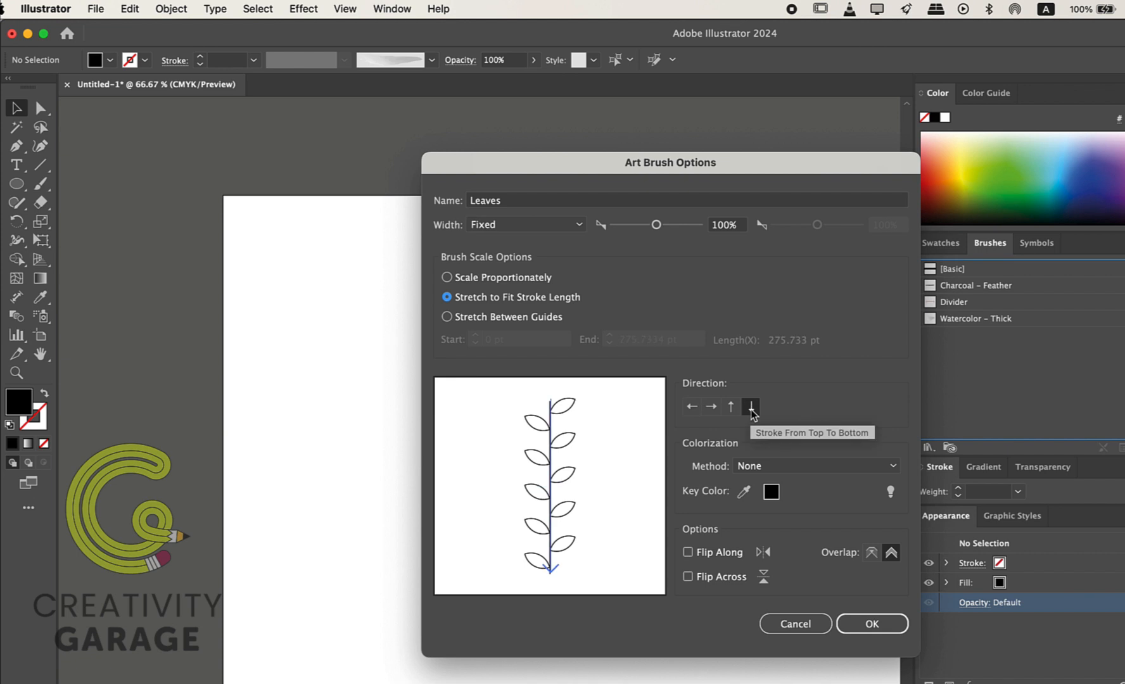
Review the colorization methods, keep None, and create the Leaves art brush
left_click(895, 467)
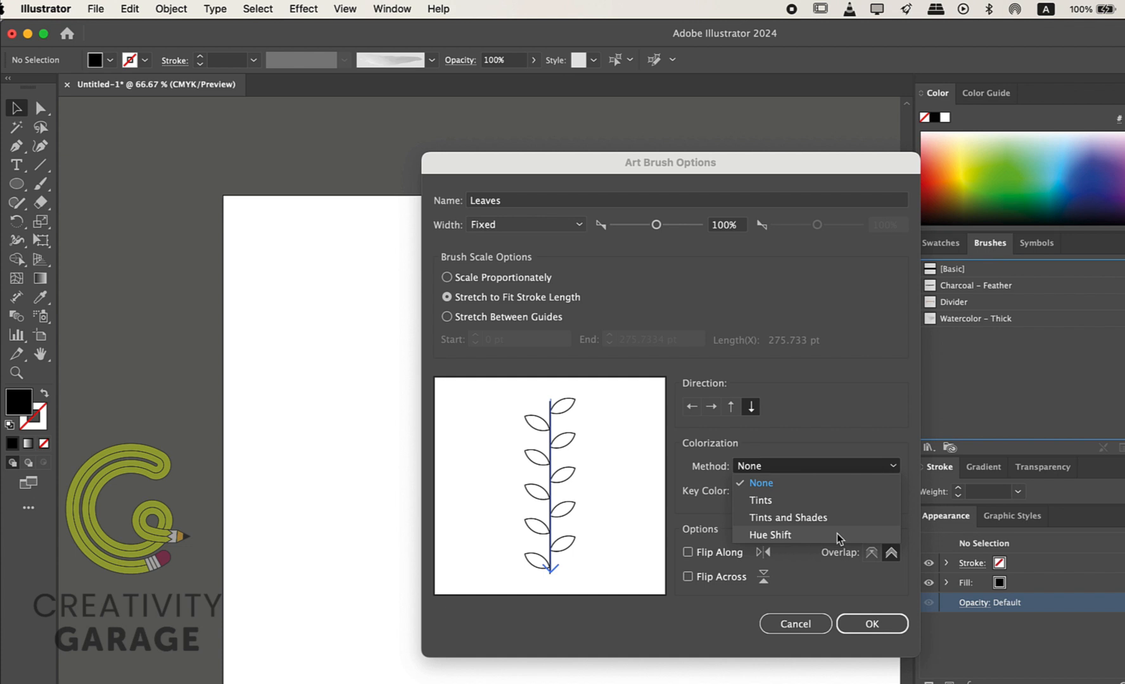
key("Escape")
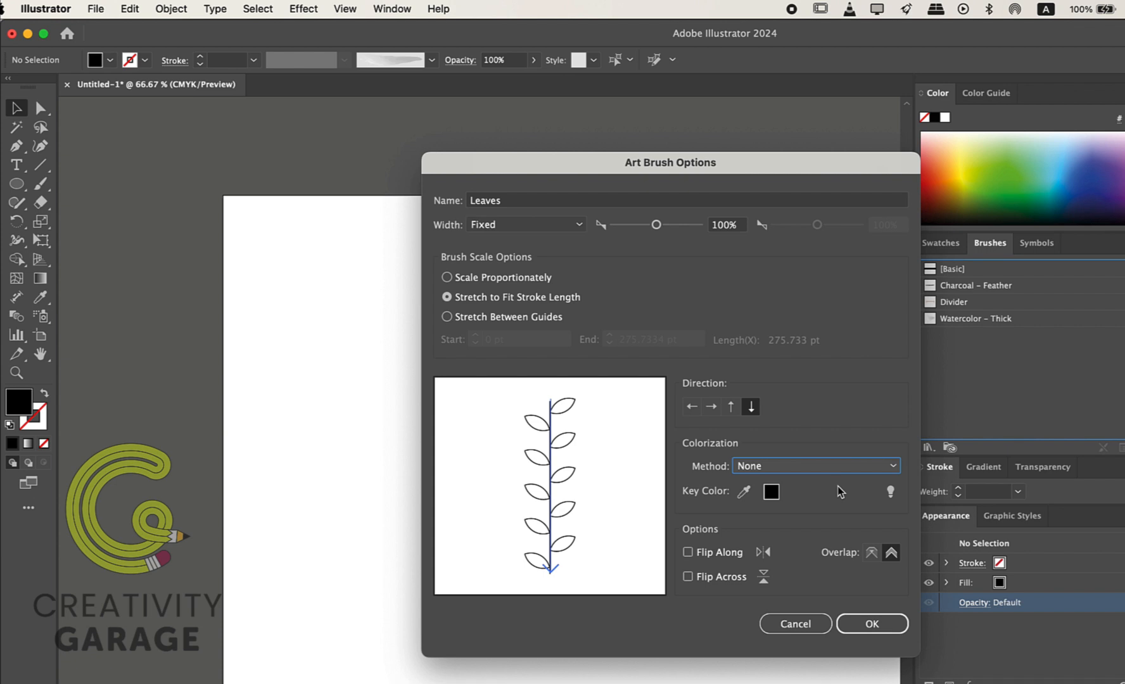
left_click(869, 623)
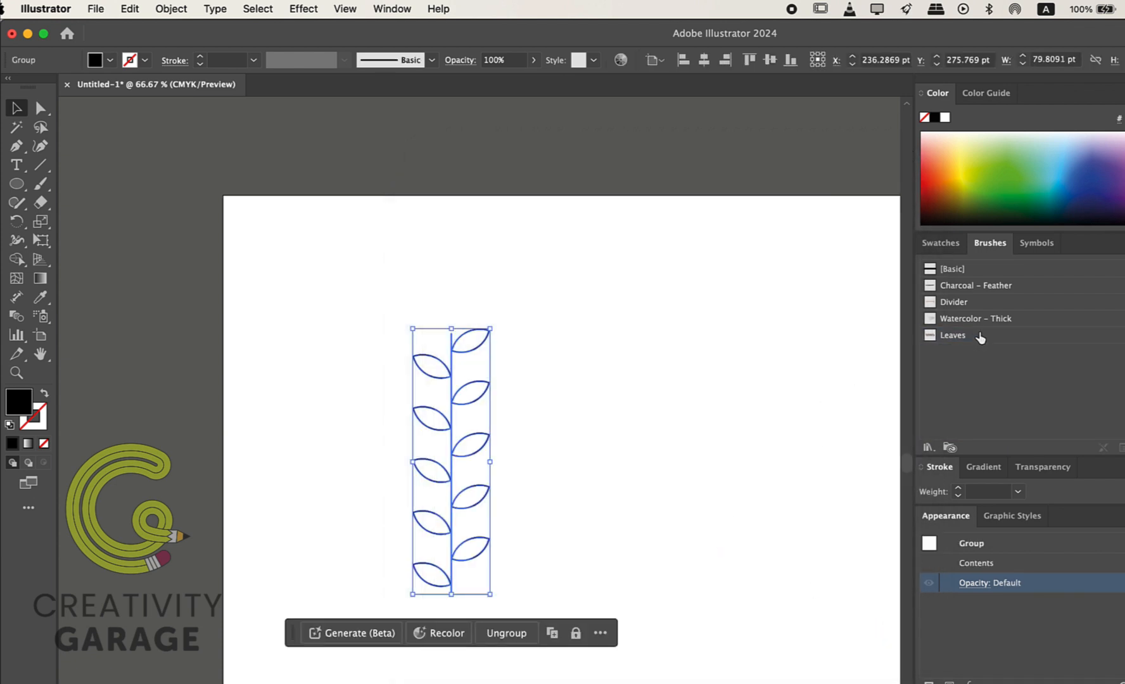
Delete the original branch artwork from the artboard
left_click(769, 380)
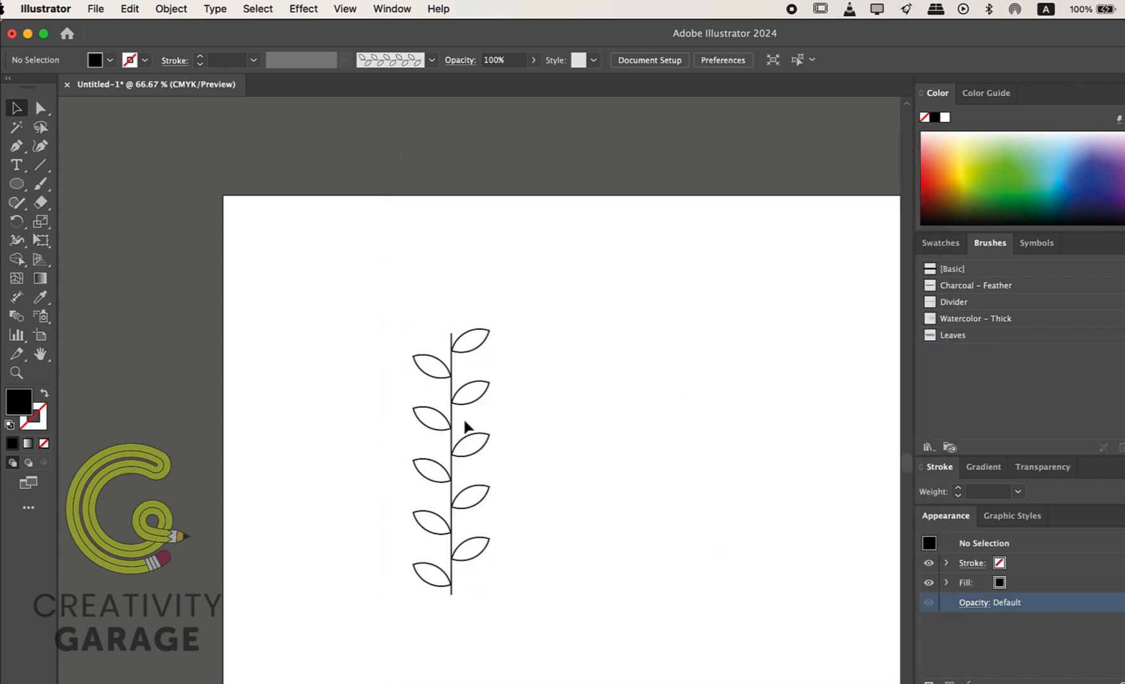
left_click(455, 431)
key("Delete")
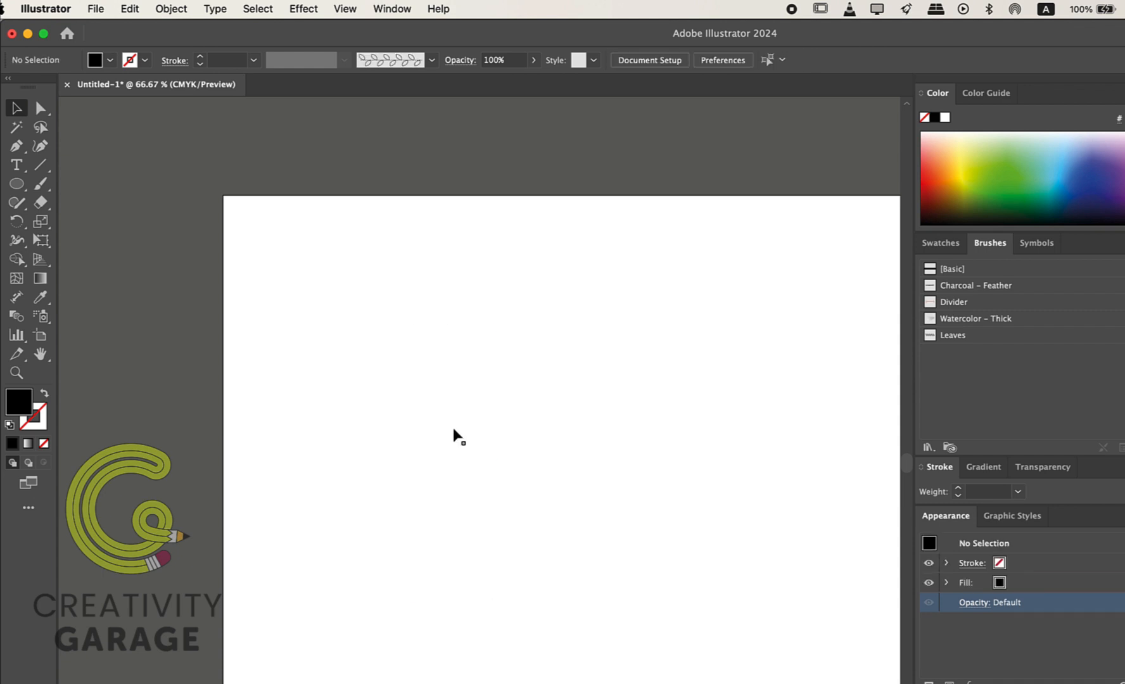
Choose the Leaves brush for the stroke and set the fill to None
left_click(977, 337)
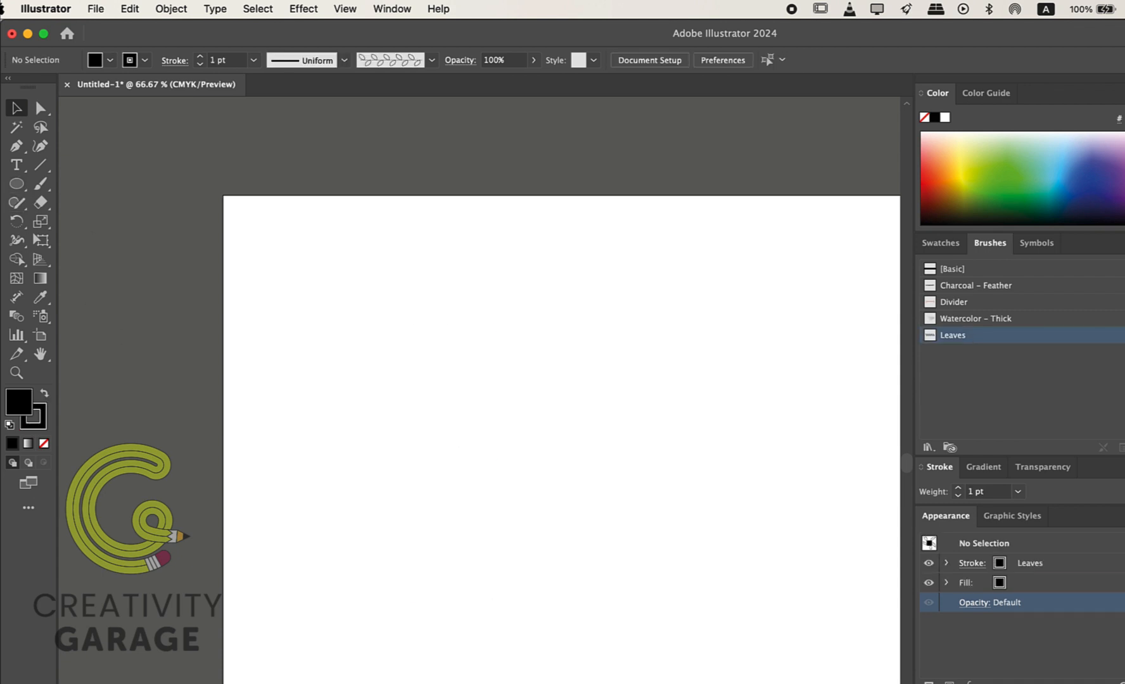
left_click(999, 589)
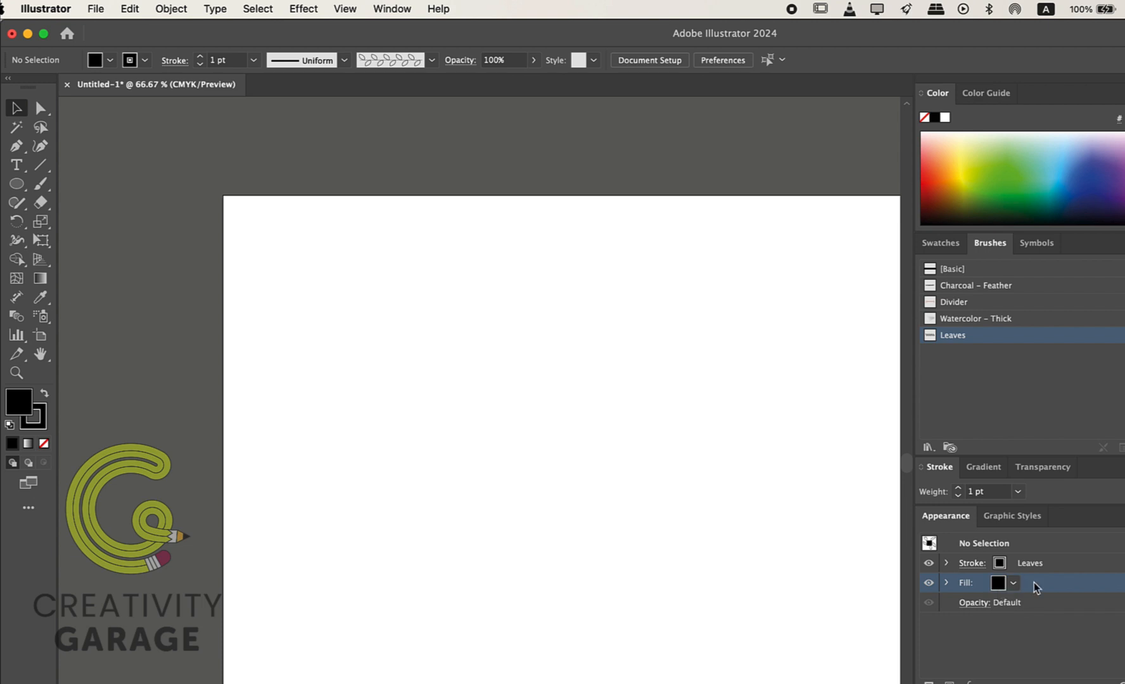
left_click(1014, 583)
left_click(851, 611)
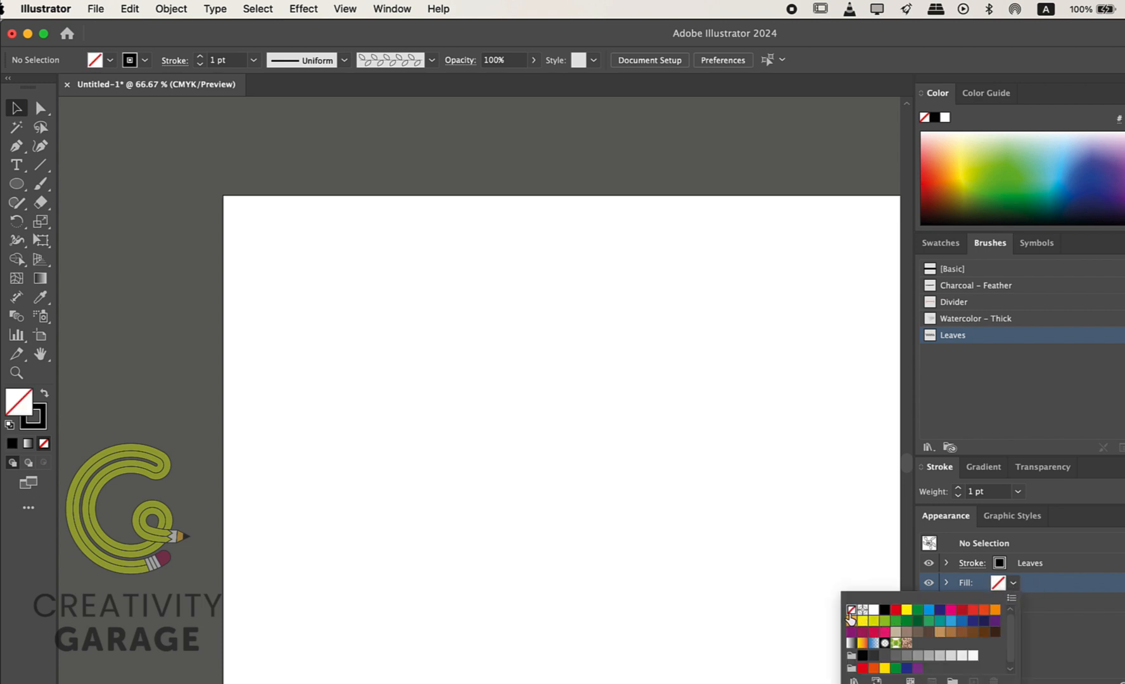
Paint a rising curved branch about 280 pt wide and 224 pt high on the artboard with the Leaves brush
left_click(284, 341)
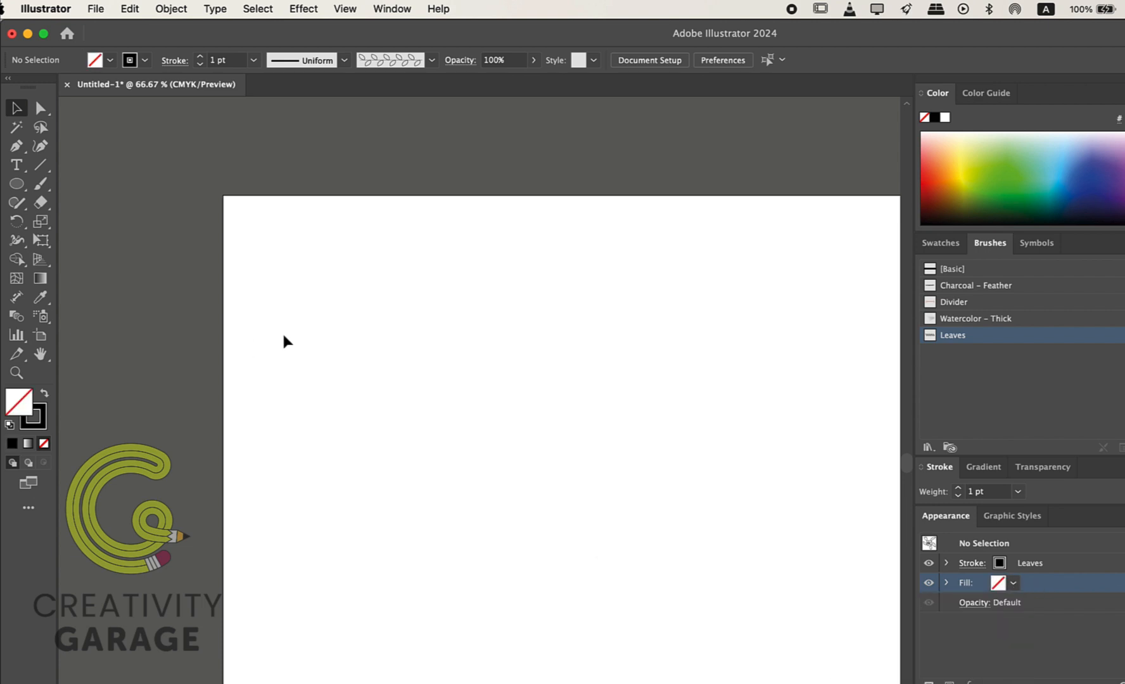
left_click(40, 183)
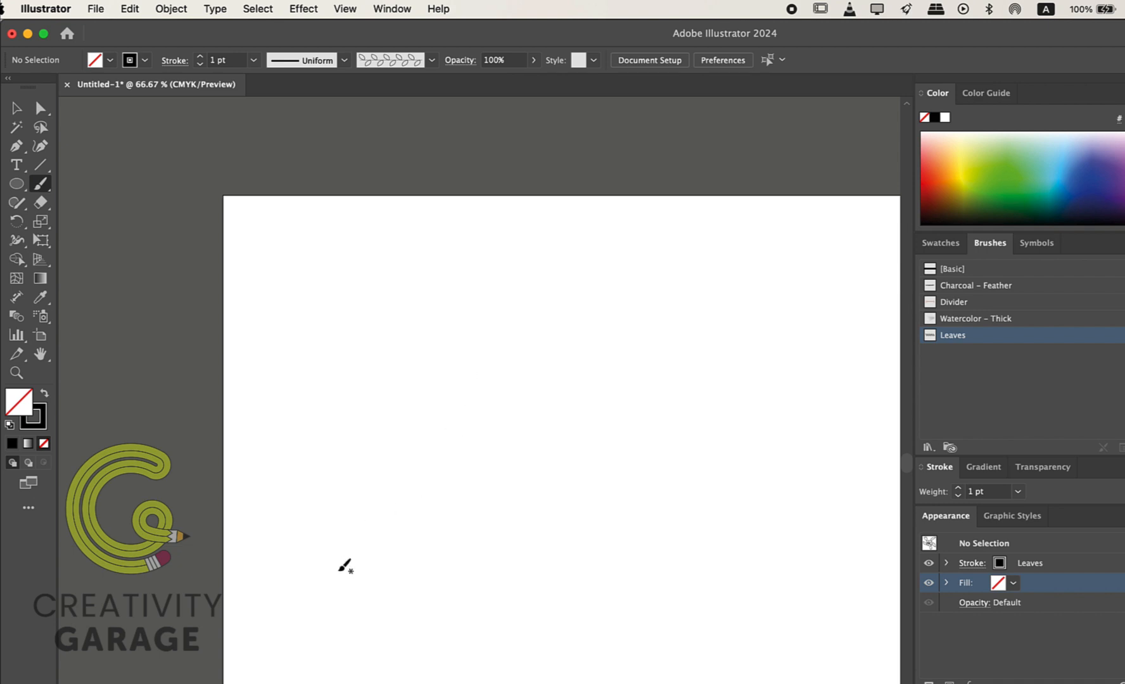
mouse_move(336, 570)
left_mouse_down()
mouse_move(354, 540)
mouse_move(606, 355)
left_mouse_up()
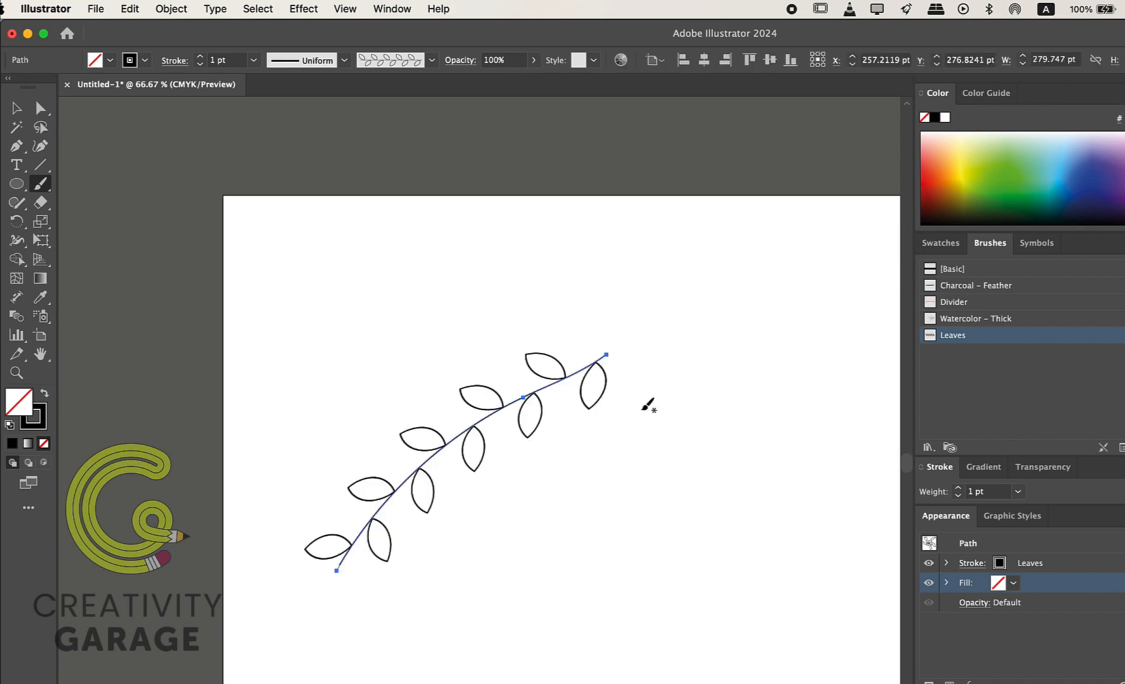
left_click(18, 110)
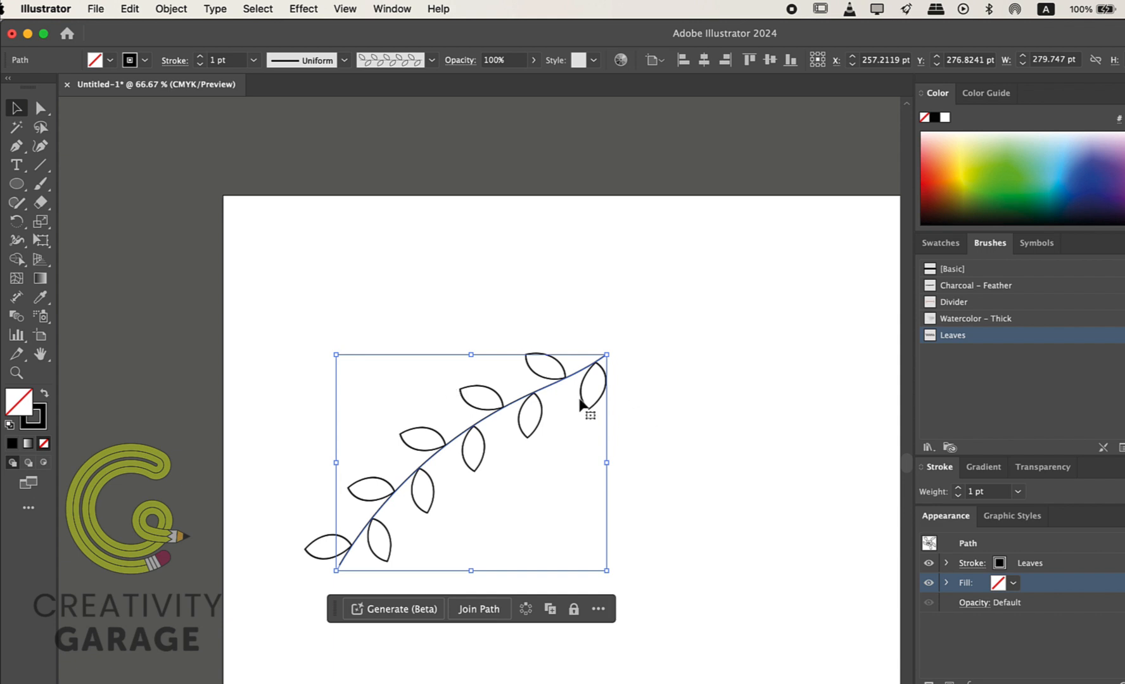
scroll(650, 484, "down", 1)
left_click(629, 380)
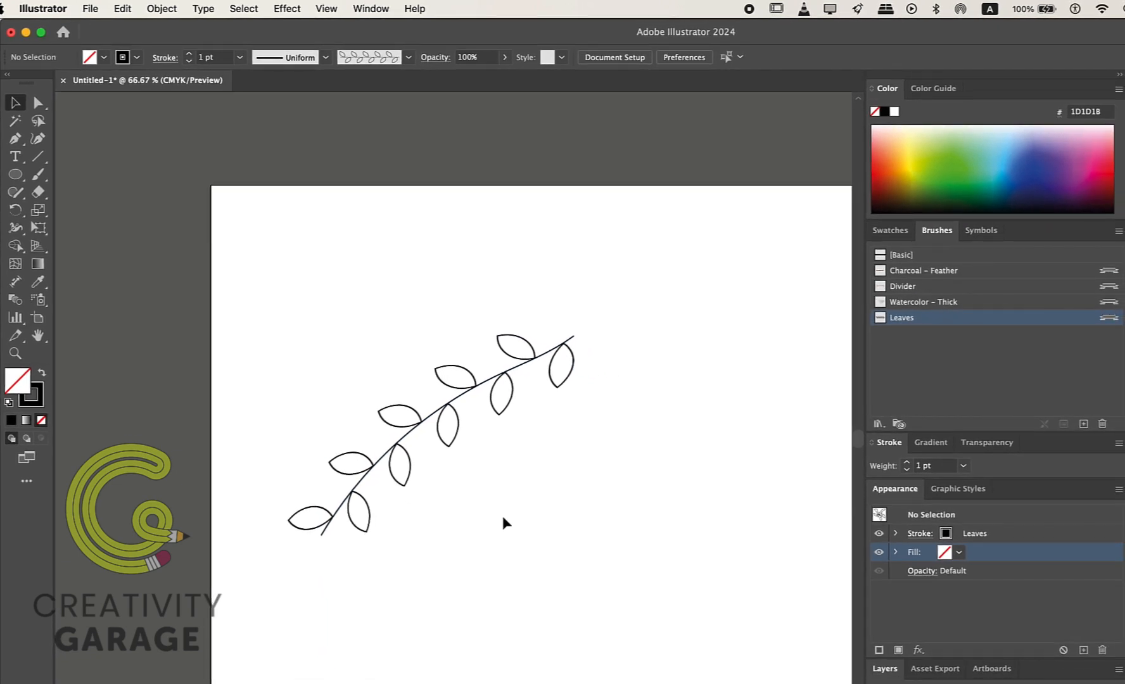
Set the Leaves brush direction to bottom to top and apply the change to the existing stroke
left_click(501, 378)
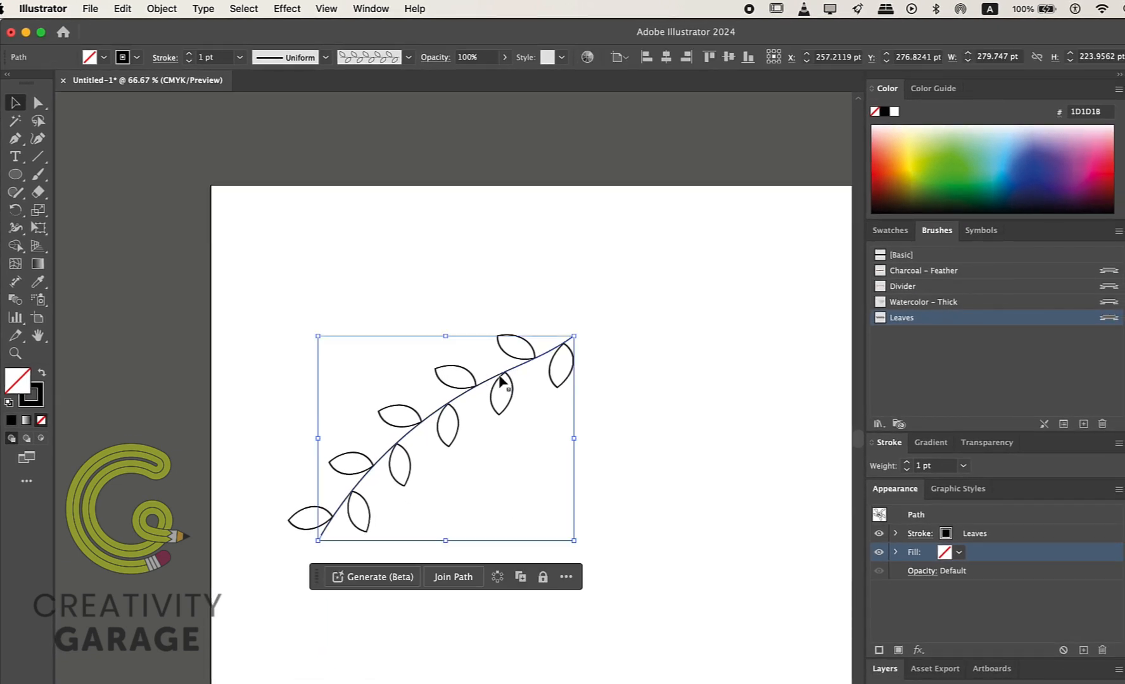
double_click(1109, 323)
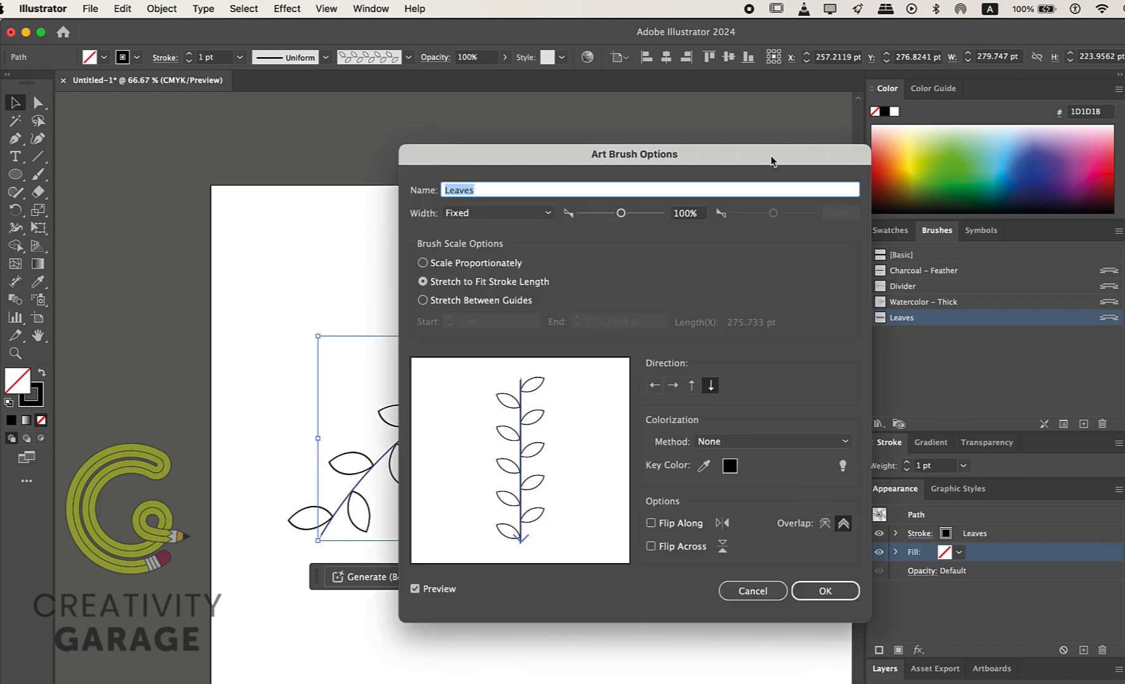
left_click_drag(771, 161, 965, 164)
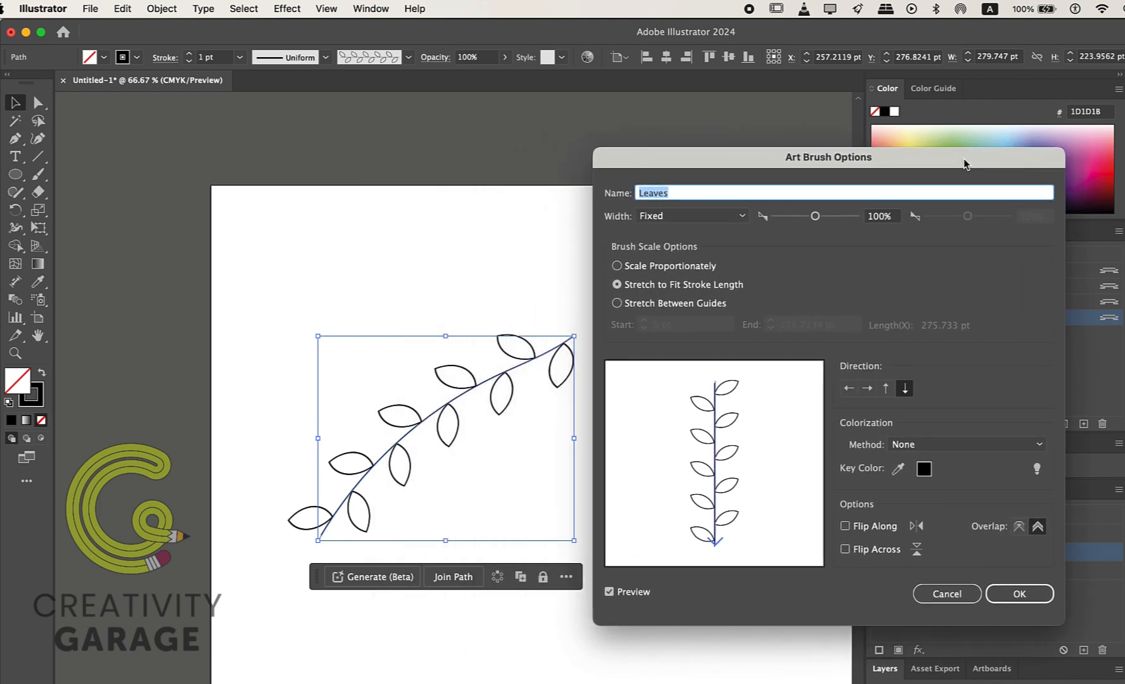
left_click(885, 391)
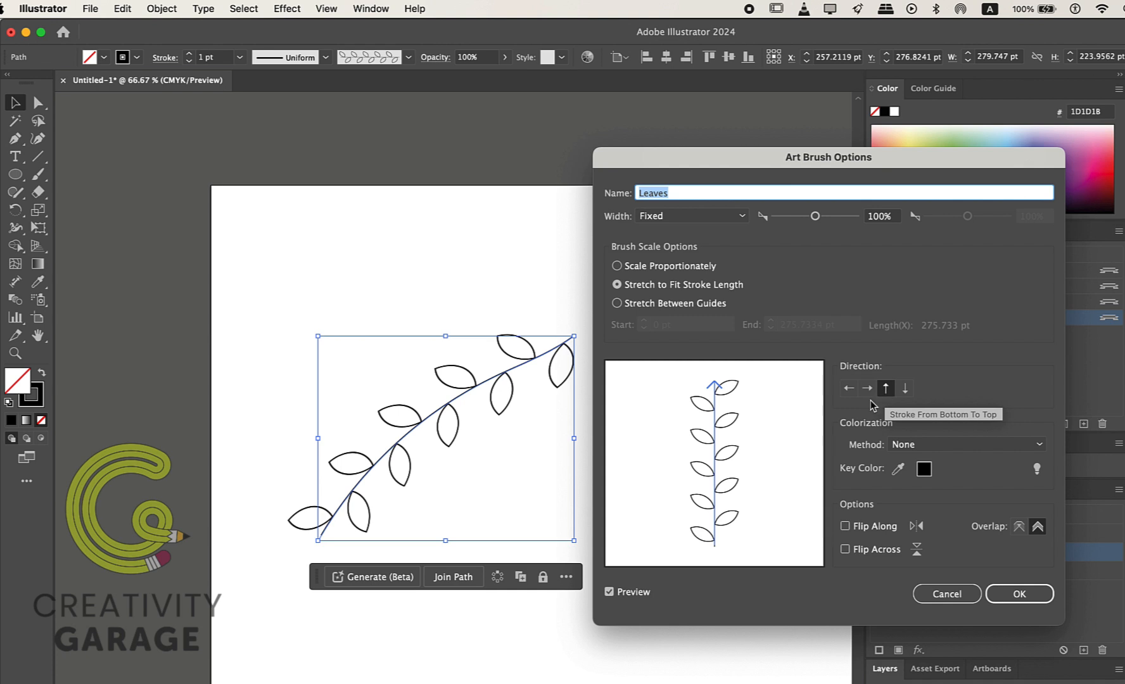
left_click(1039, 601)
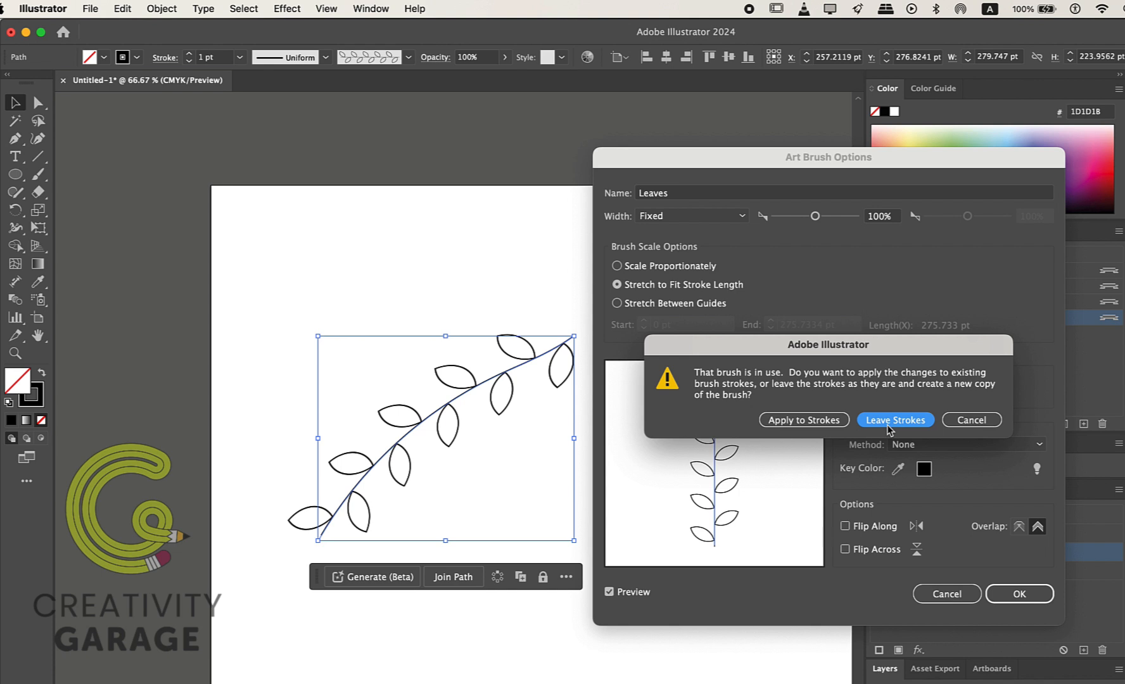
left_click(828, 424)
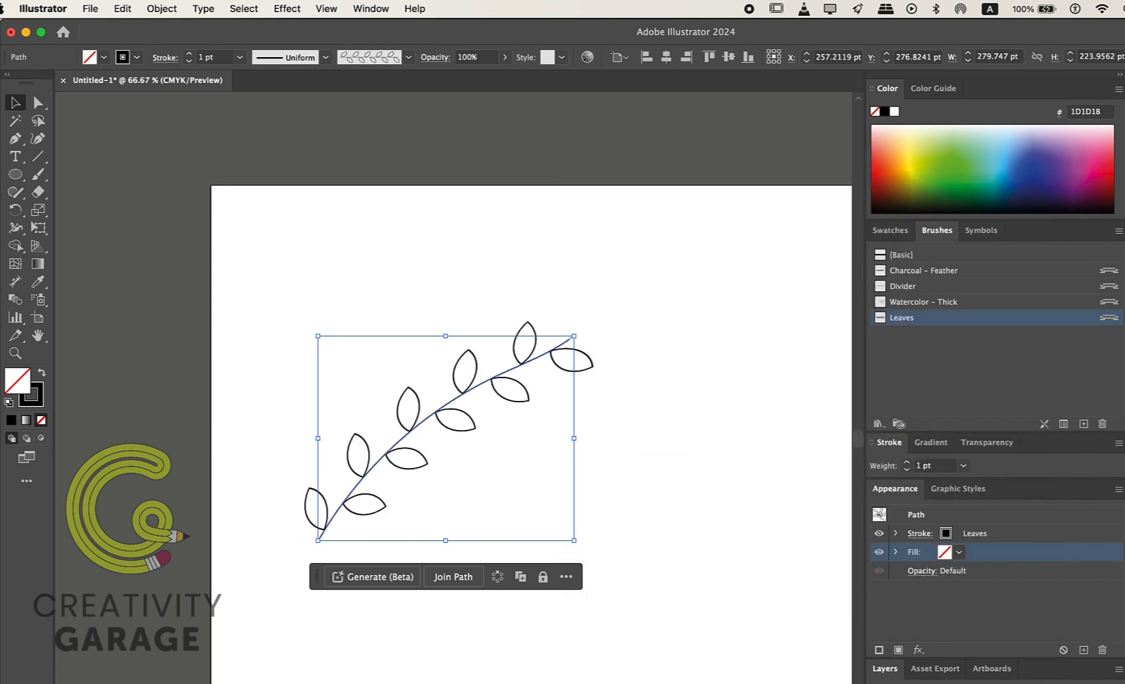
Try the left-to-right direction for the Leaves brush and apply it to the existing stroke
double_click(1105, 321)
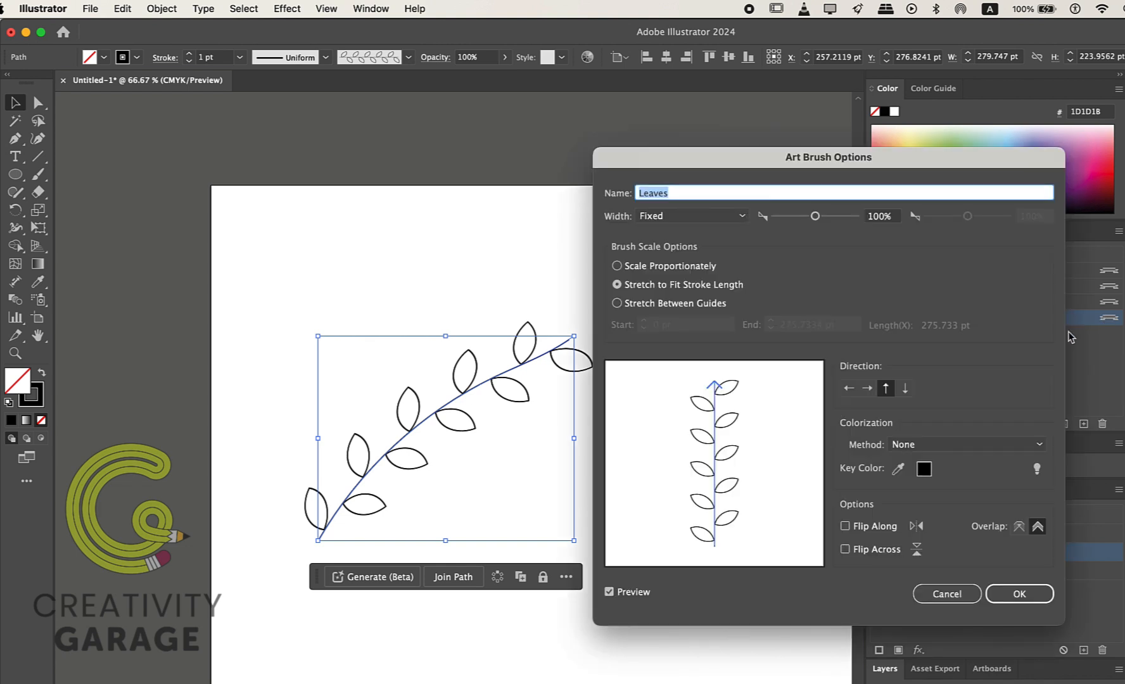
left_click(867, 388)
left_click(1001, 590)
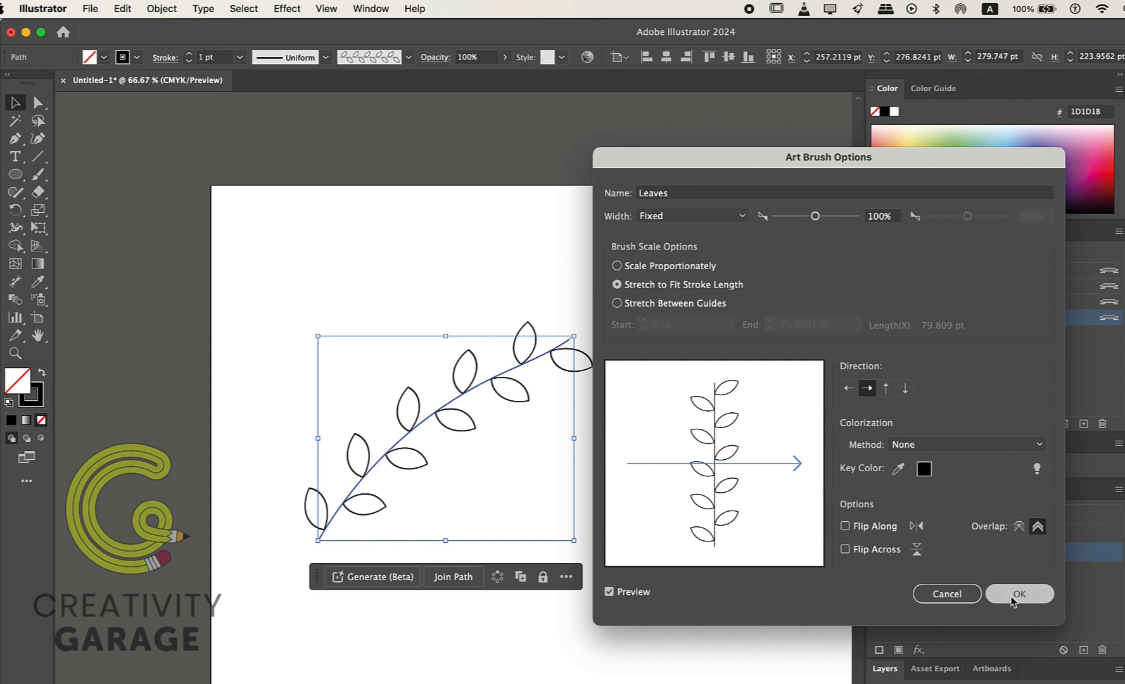
left_click(816, 422)
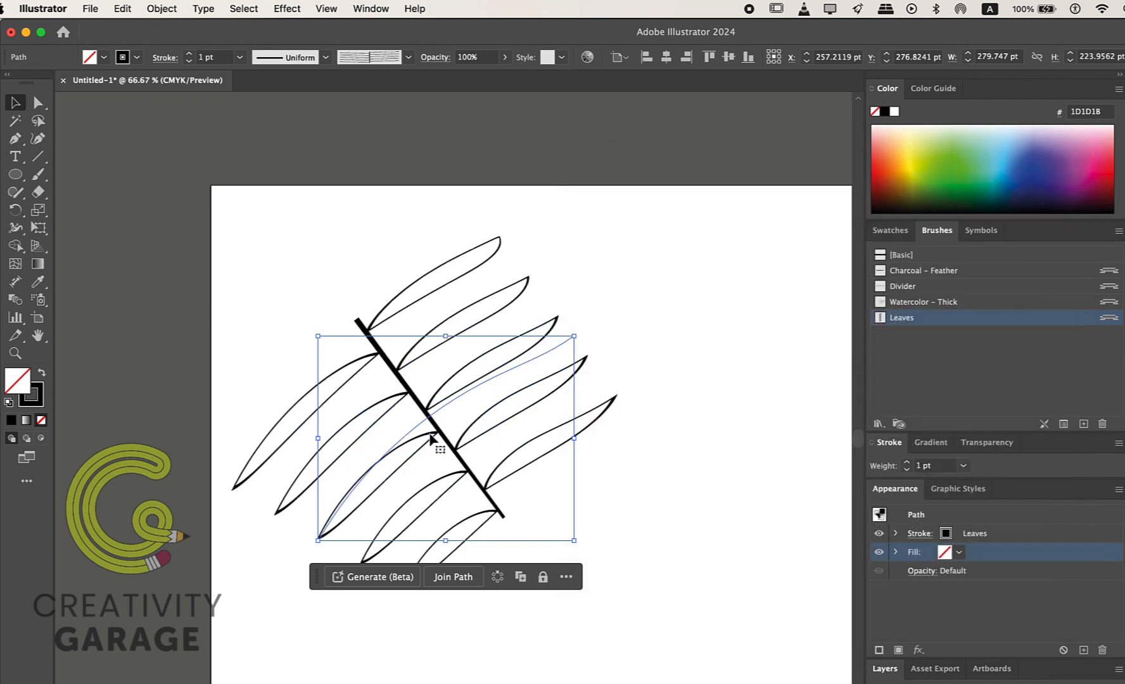
Try the right-to-left direction for the Leaves brush and apply it to the existing stroke
double_click(1107, 320)
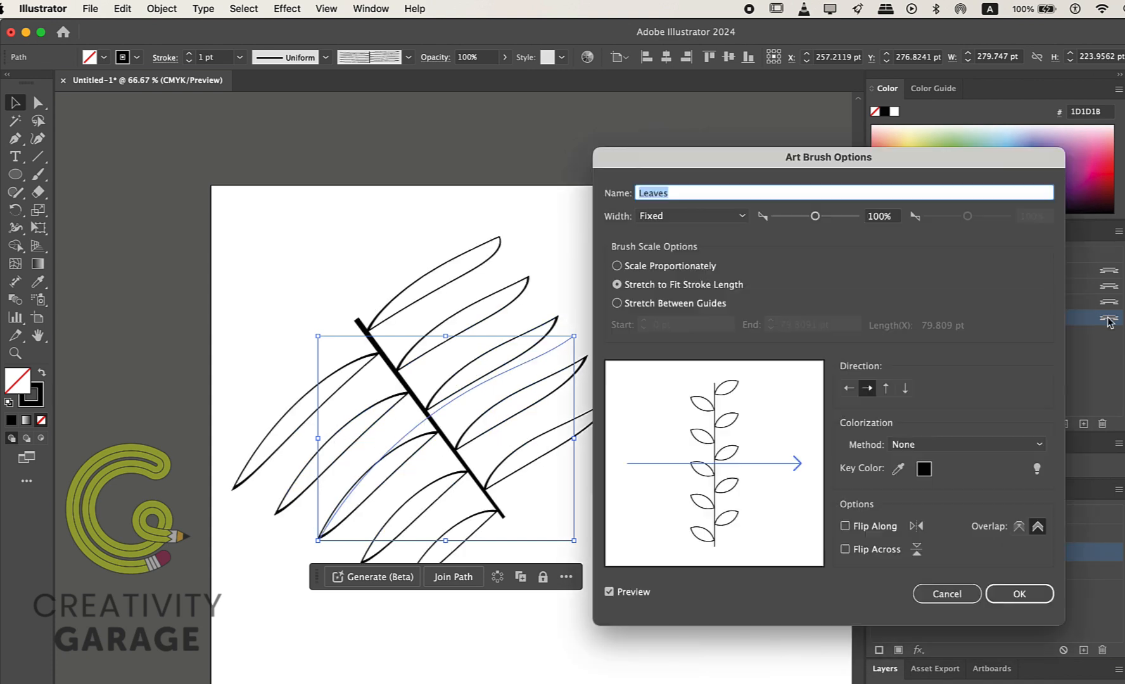
left_click(849, 388)
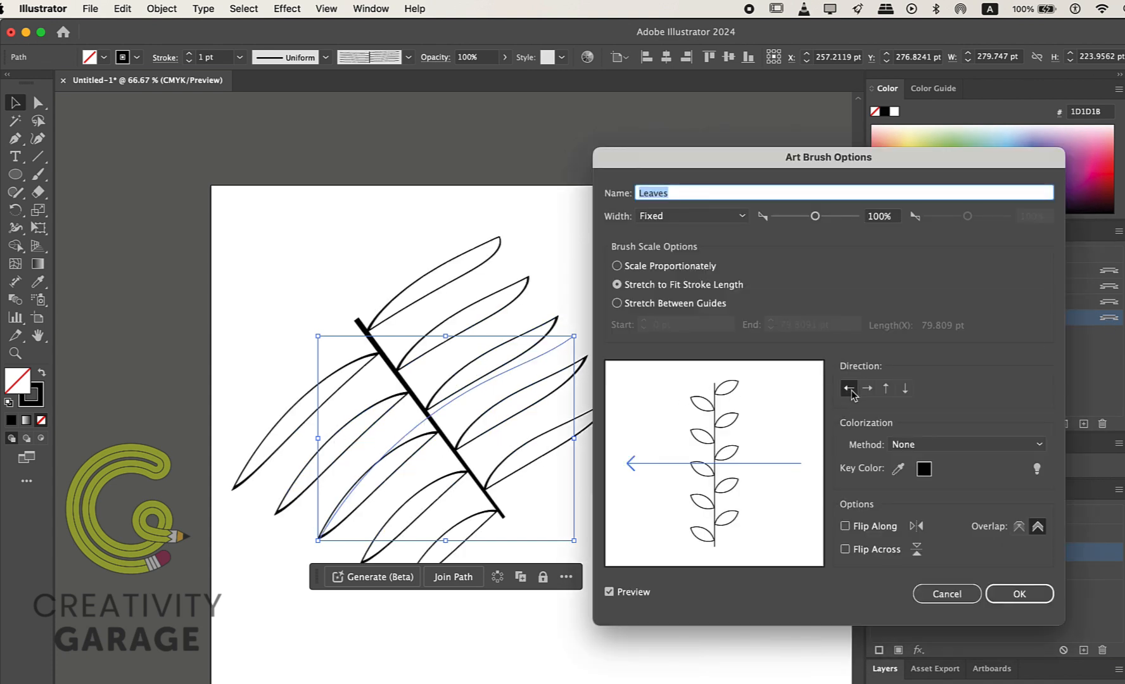
left_click(1017, 600)
left_click(803, 419)
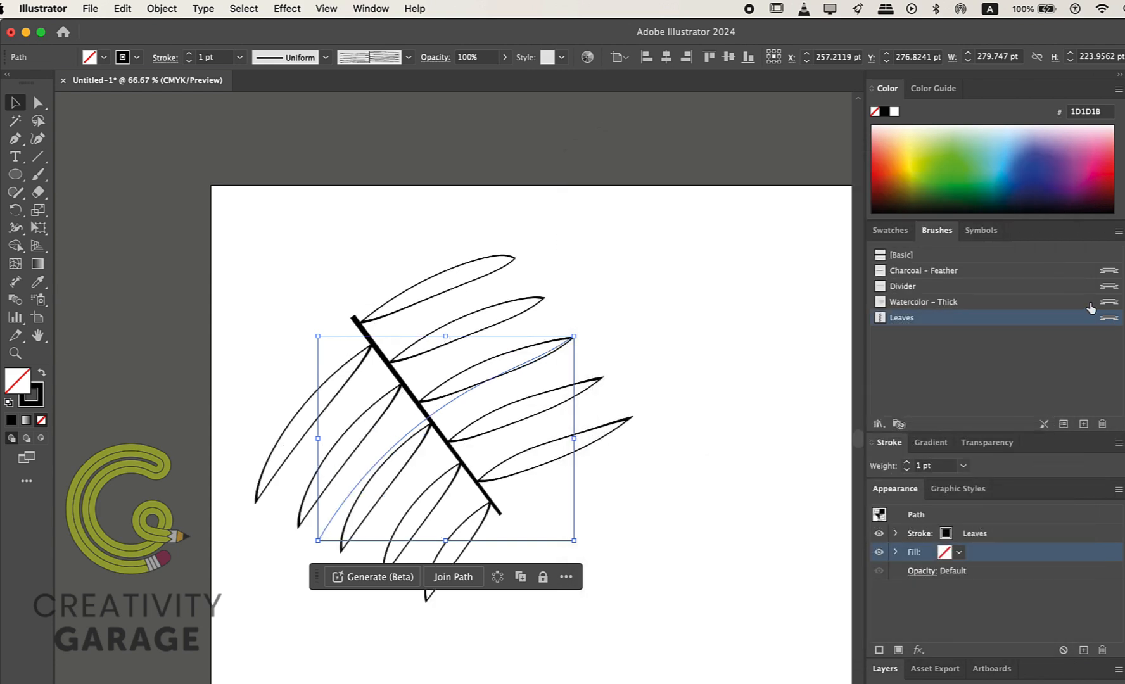
Return the Leaves brush direction to bottom to top, apply it to the existing stroke, and deselect the branch
double_click(1107, 319)
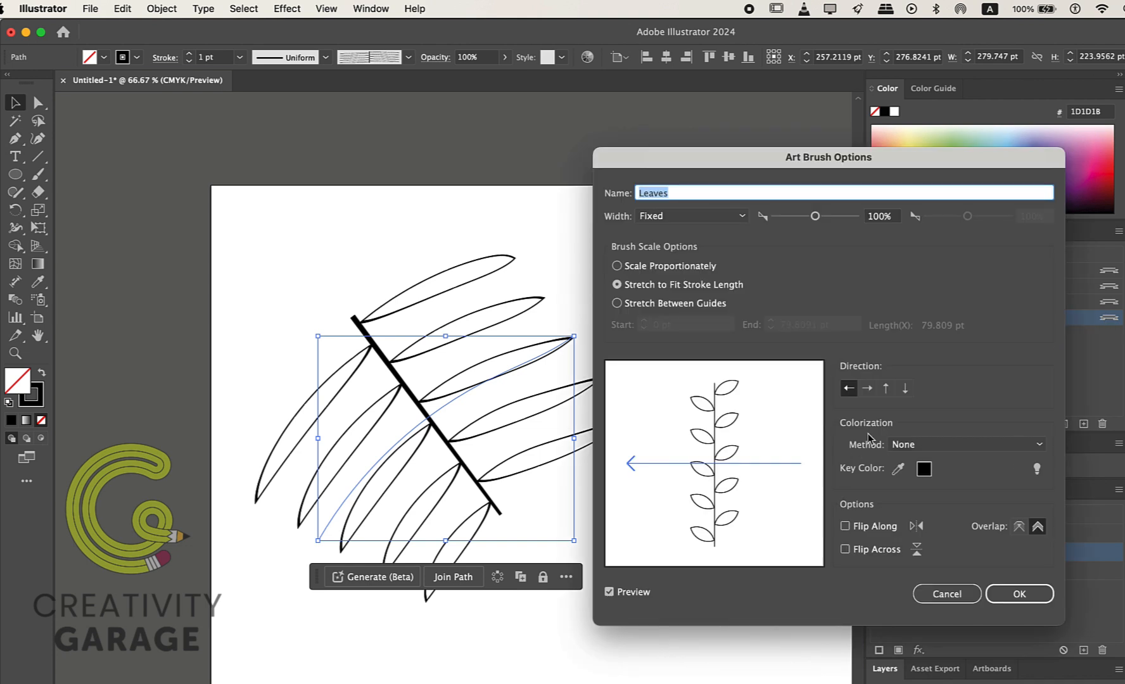
left_click(886, 388)
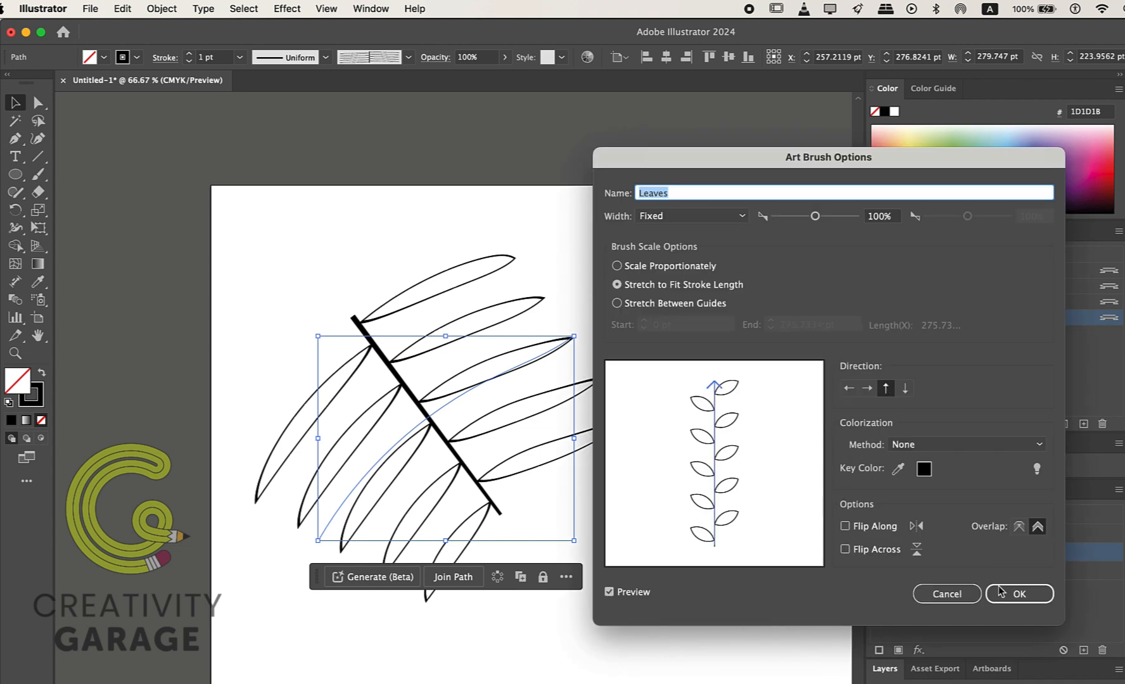
left_click(1019, 593)
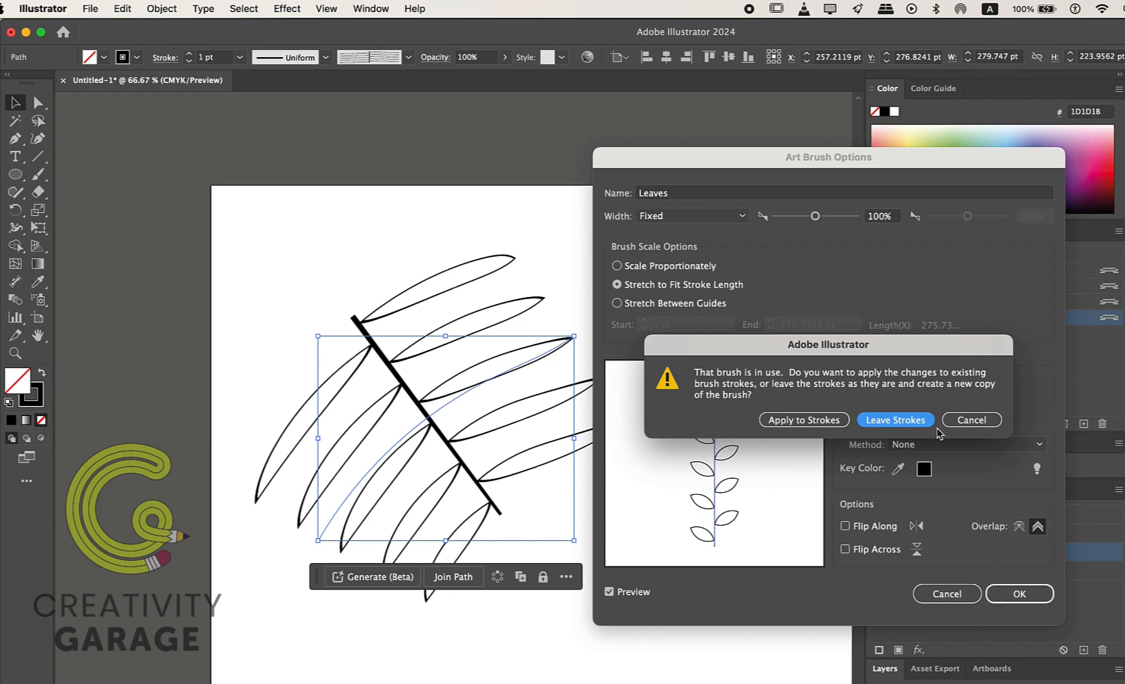
left_click(830, 422)
left_click(649, 467)
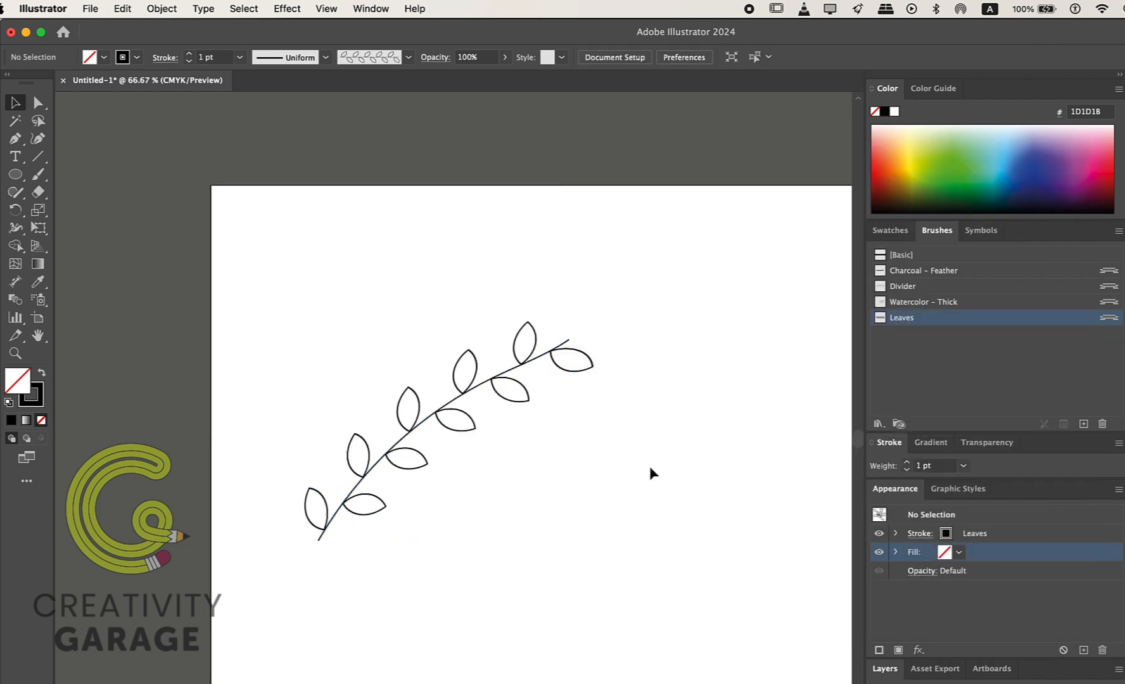
Move the painted branch about 60 pt to the right and 38 pt up on the artboard
left_click(472, 393)
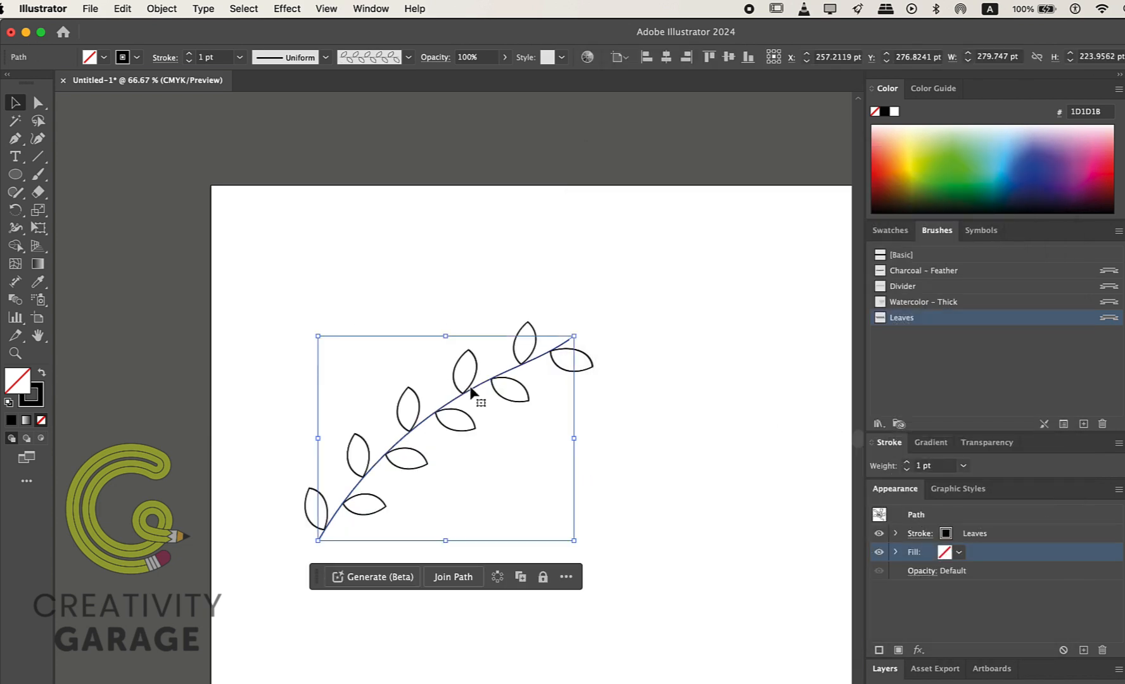
left_click(620, 438)
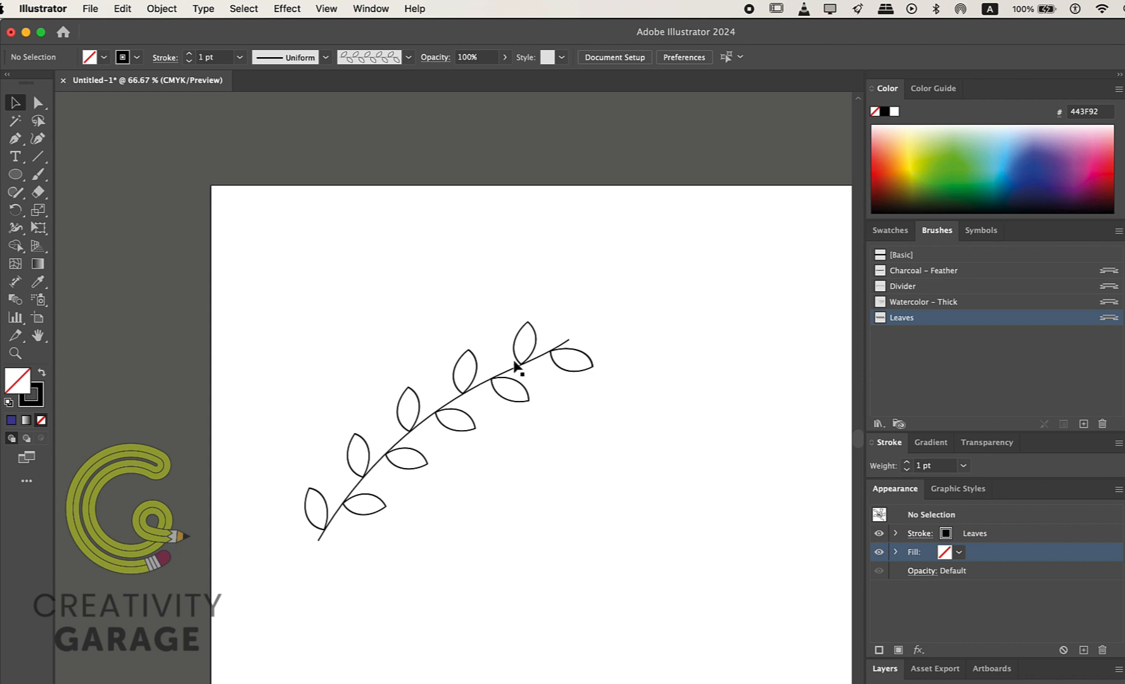
left_click_drag(516, 366, 572, 331)
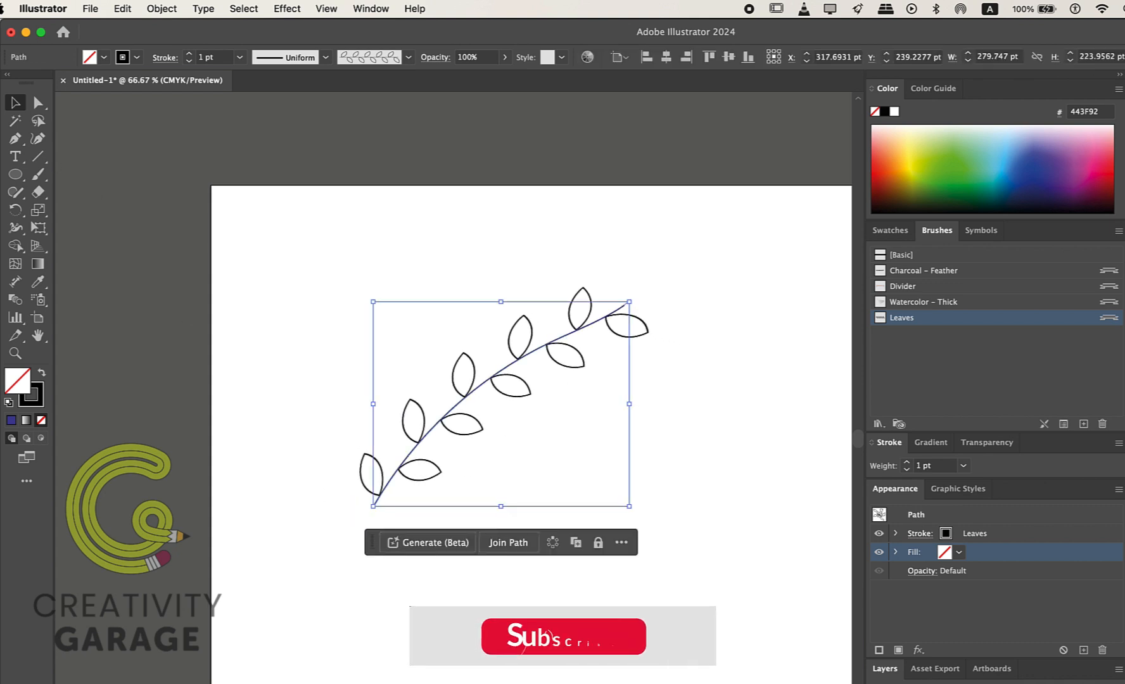
Activate the Paintbrush tool with the Leaves brush still chosen for the stroke
left_click(38, 175)
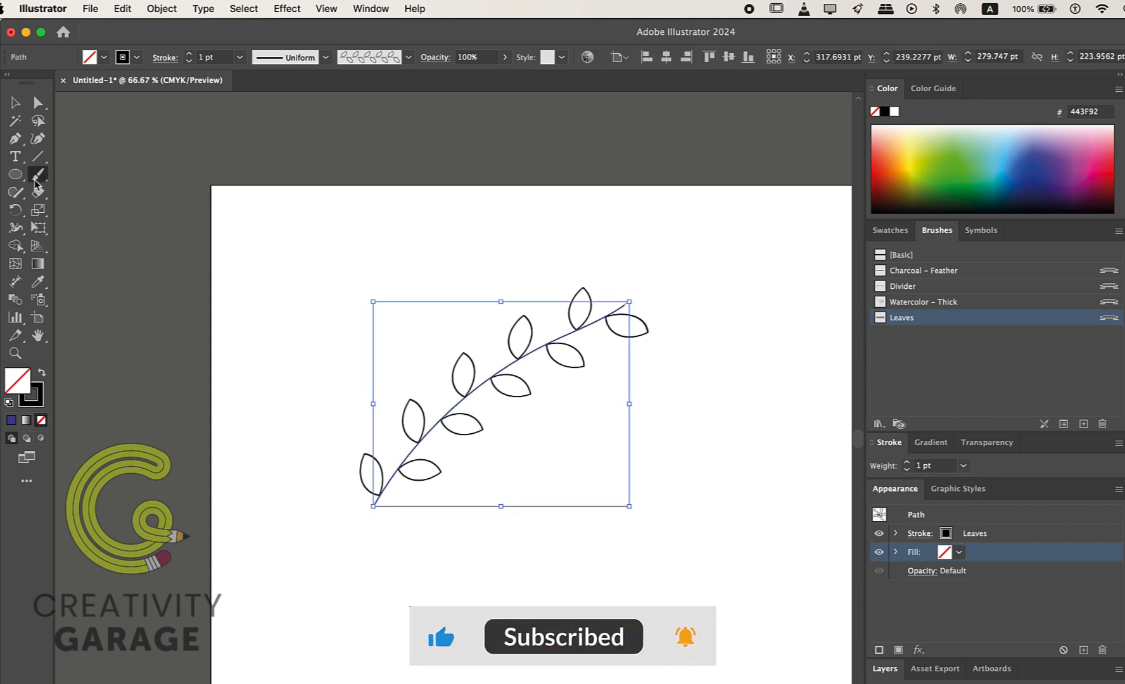